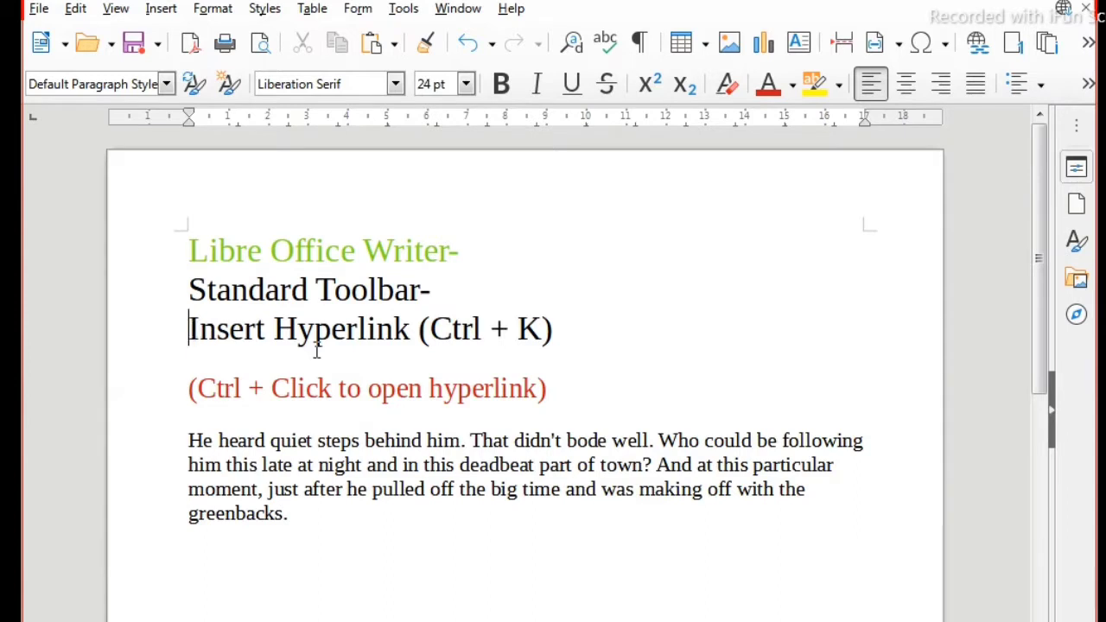
Step: Copy the web address edistrict.up.gov.in/edistrictup/ from the Chrome browser and return to the LibreOffice Writer document
{"action": "left_click", "coordinate": [556, 350]}
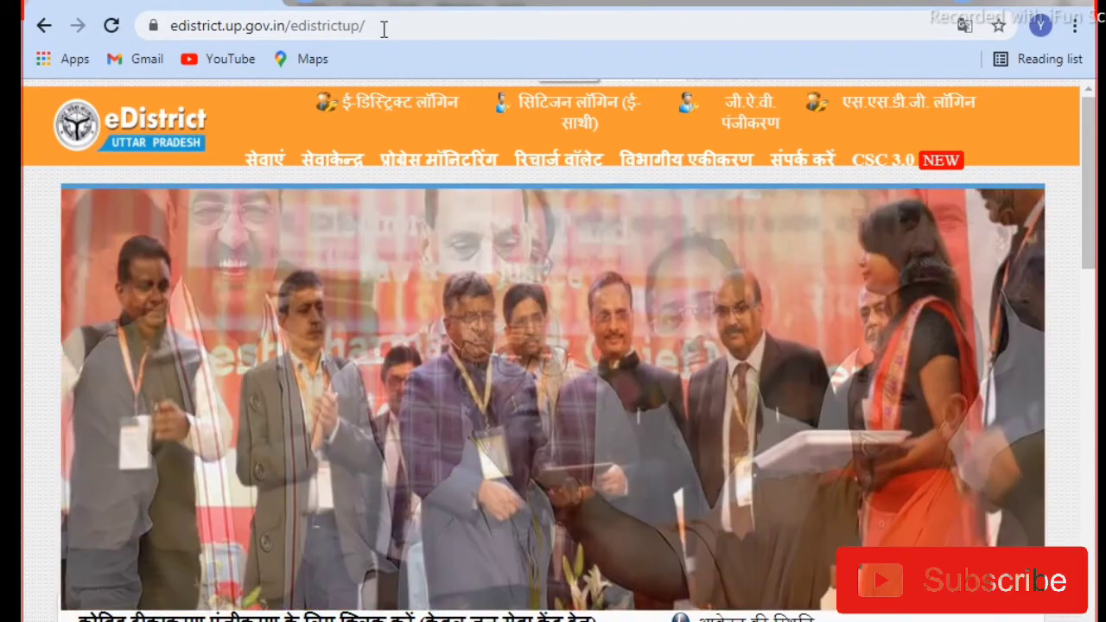
{"action": "left_click_drag", "start_coordinate": [384, 28], "coordinate": [210, 36]}
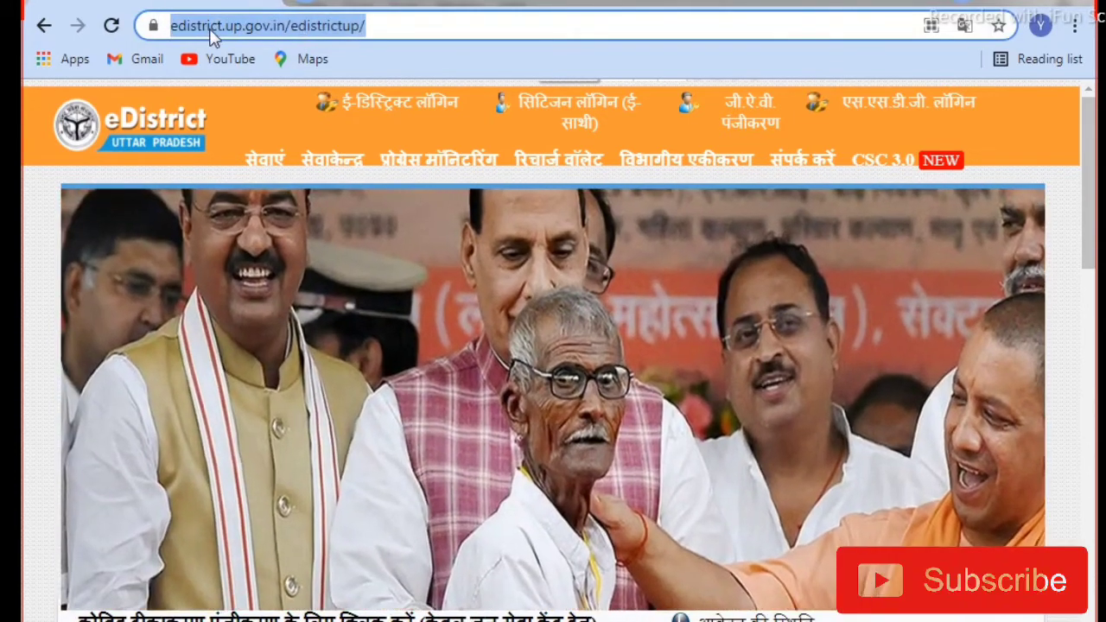
{"action": "right_click", "coordinate": [210, 34]}
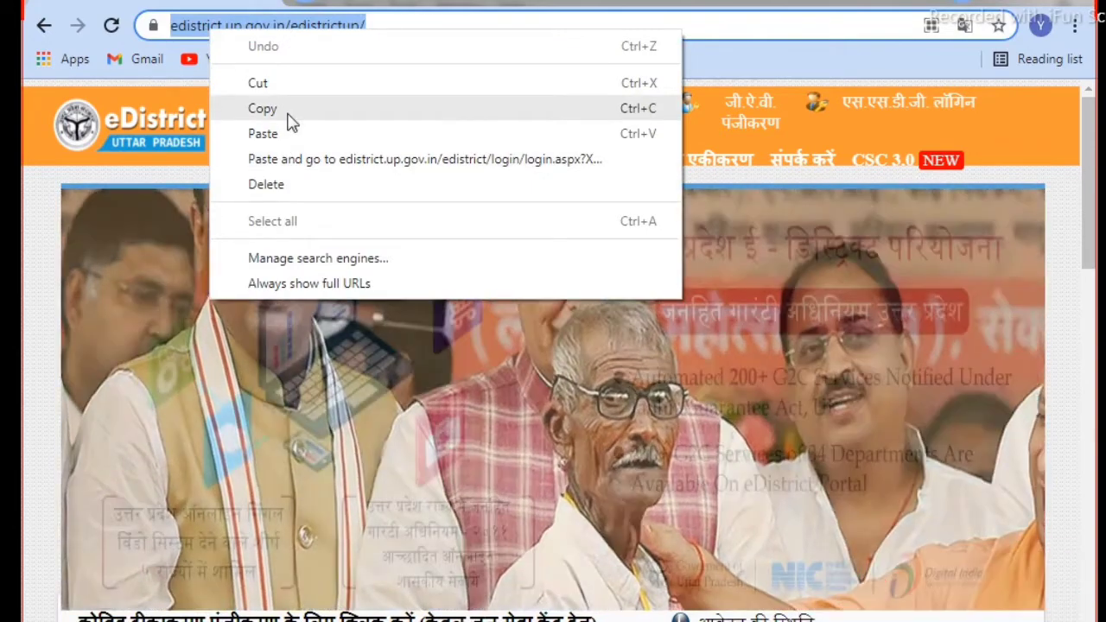
{"action": "left_click", "coordinate": [289, 115]}
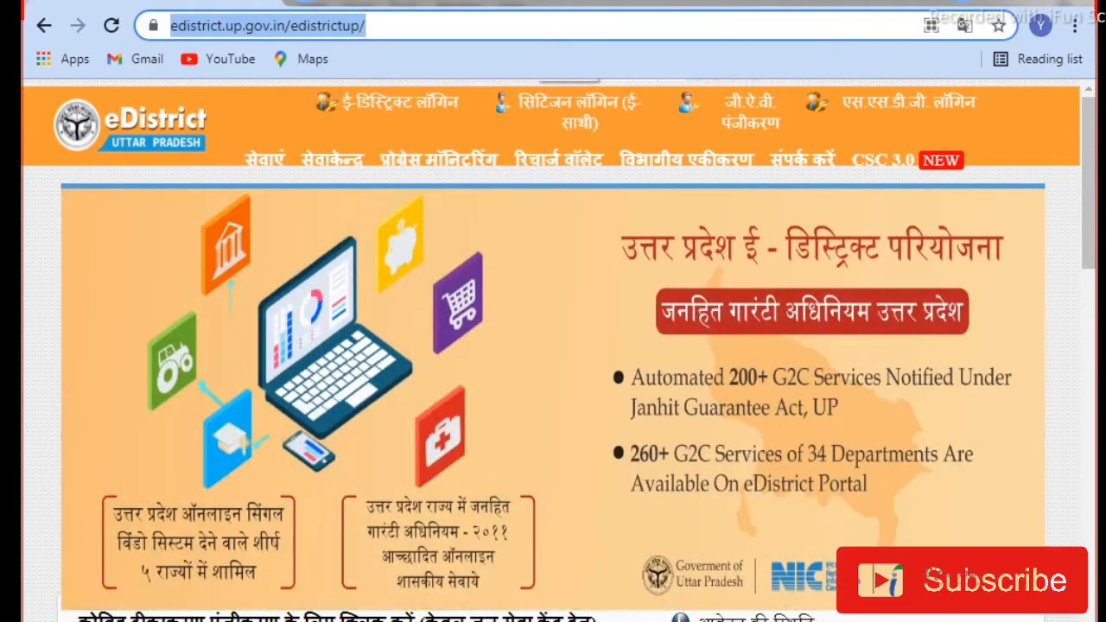
{"action": "left_click", "coordinate": [207, 620]}
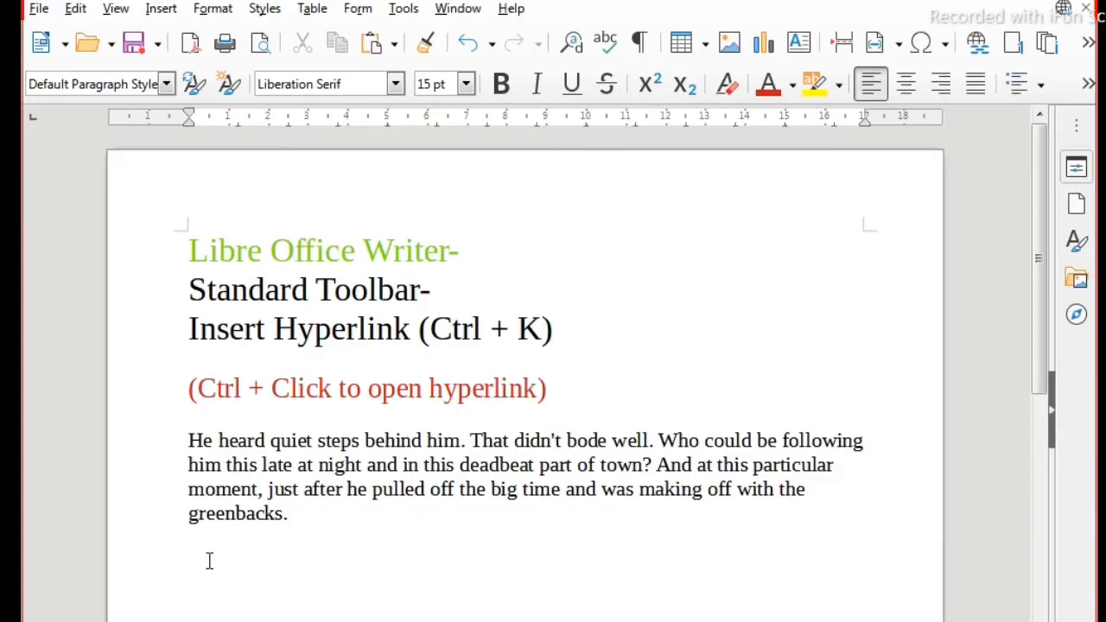
{"action": "left_click", "coordinate": [976, 50]}
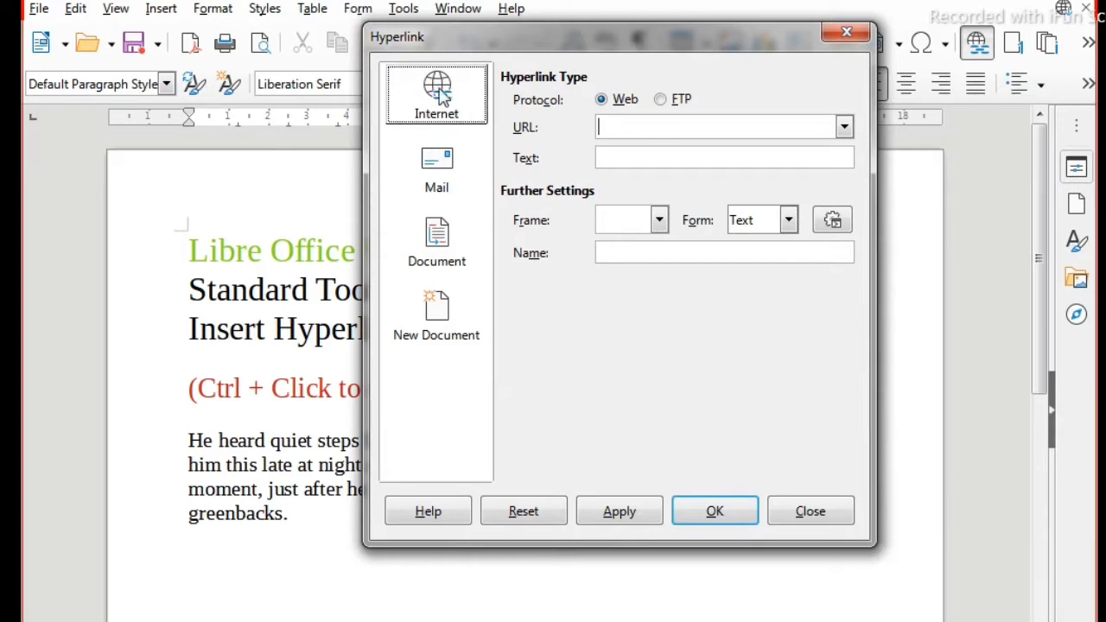
{"action": "right_click", "coordinate": [625, 128]}
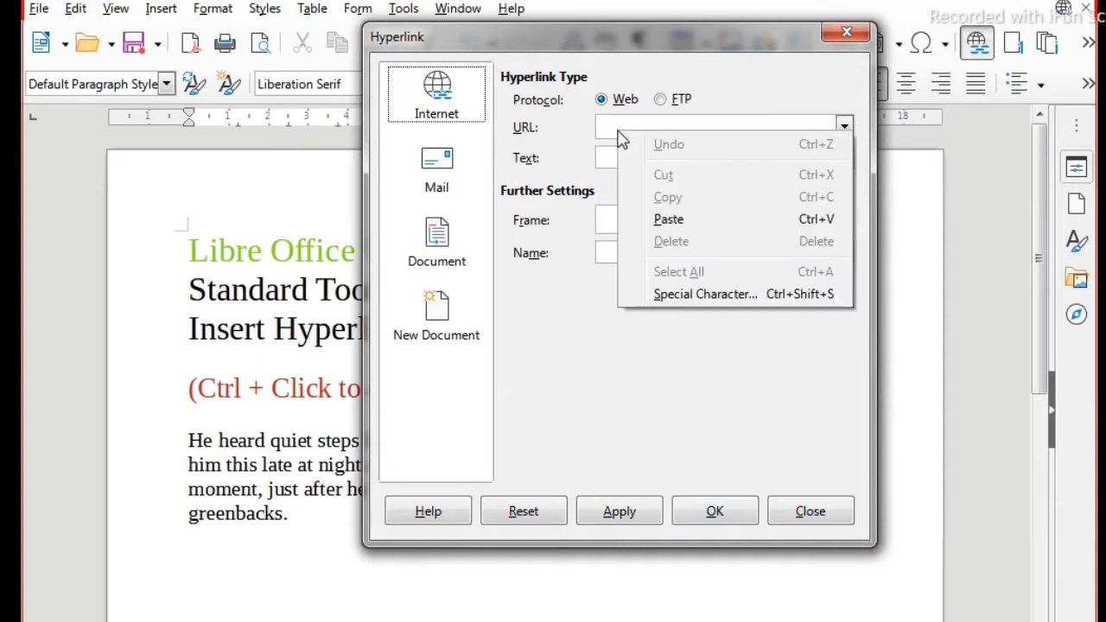
{"action": "left_click", "coordinate": [667, 220]}
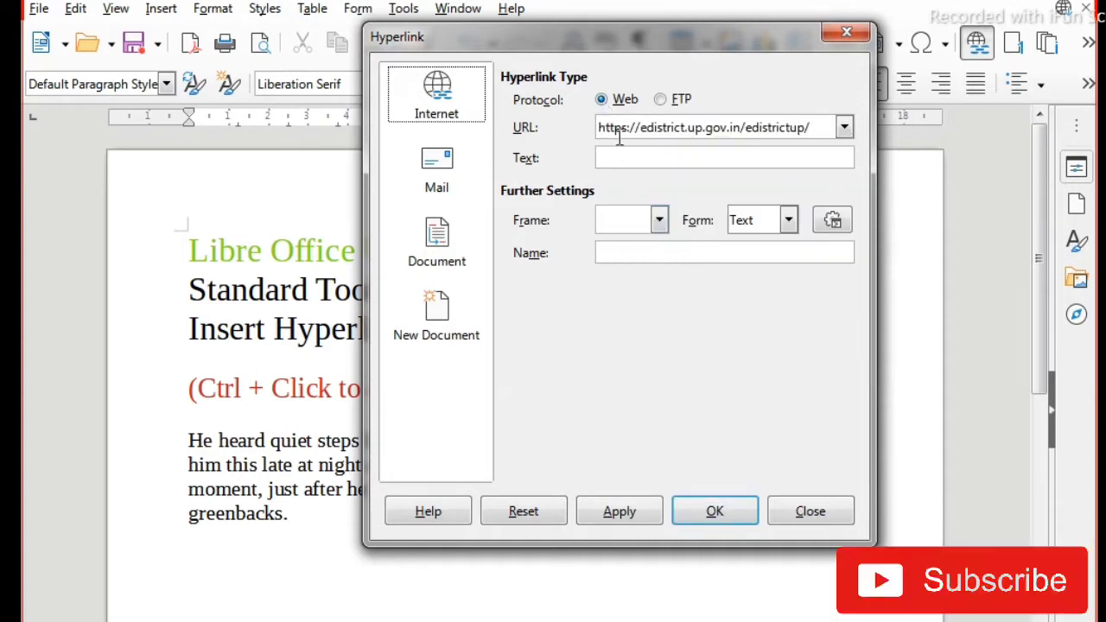
{"action": "left_click_drag", "start_coordinate": [482, 42], "coordinate": [835, 81]}
{"action": "left_click", "coordinate": [317, 542]}
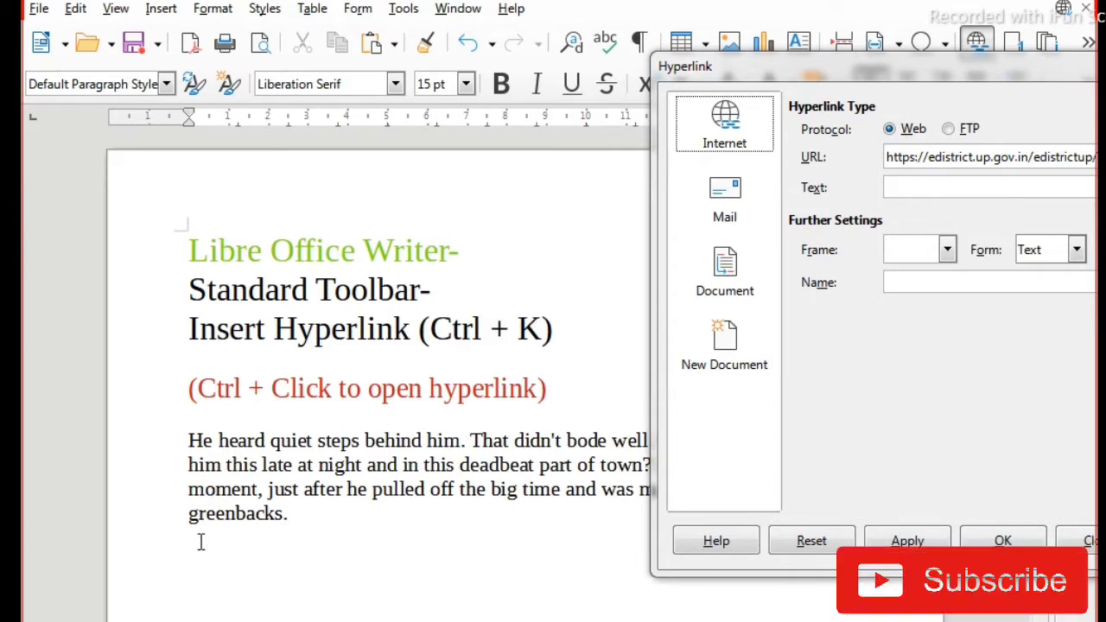
{"action": "left_click", "coordinate": [942, 79]}
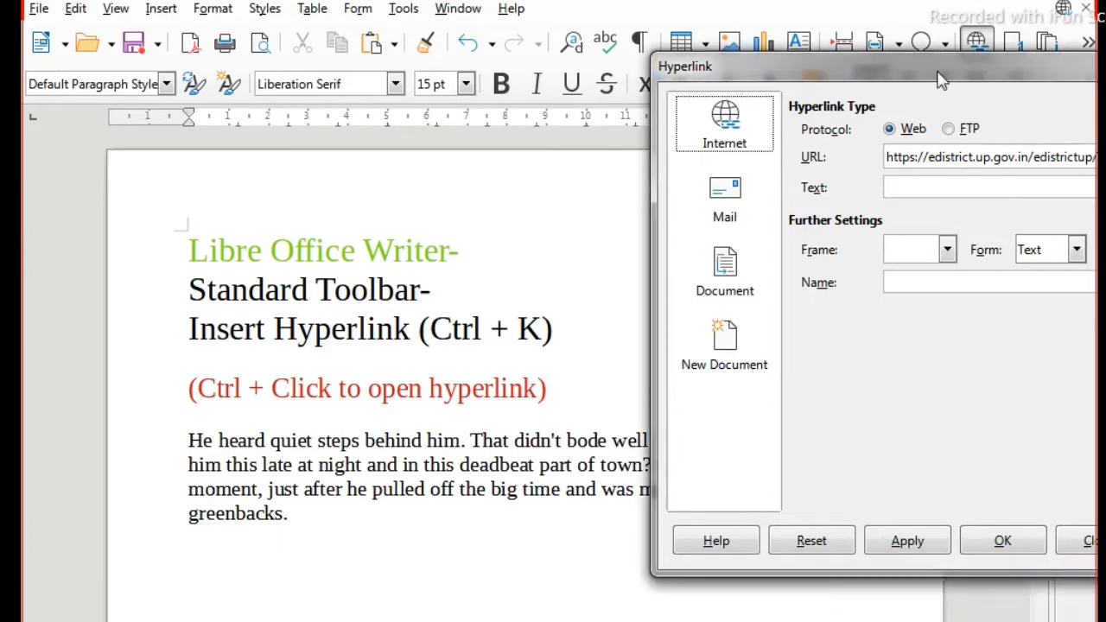
{"action": "left_click_drag", "start_coordinate": [942, 78], "coordinate": [796, 32]}
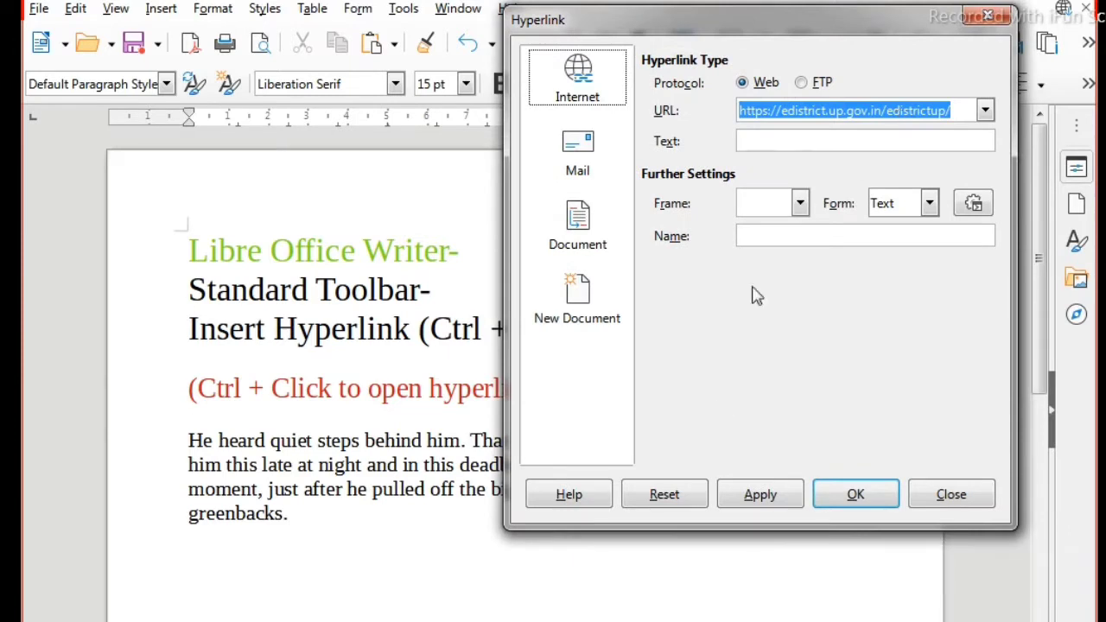
{"action": "left_click", "coordinate": [761, 499]}
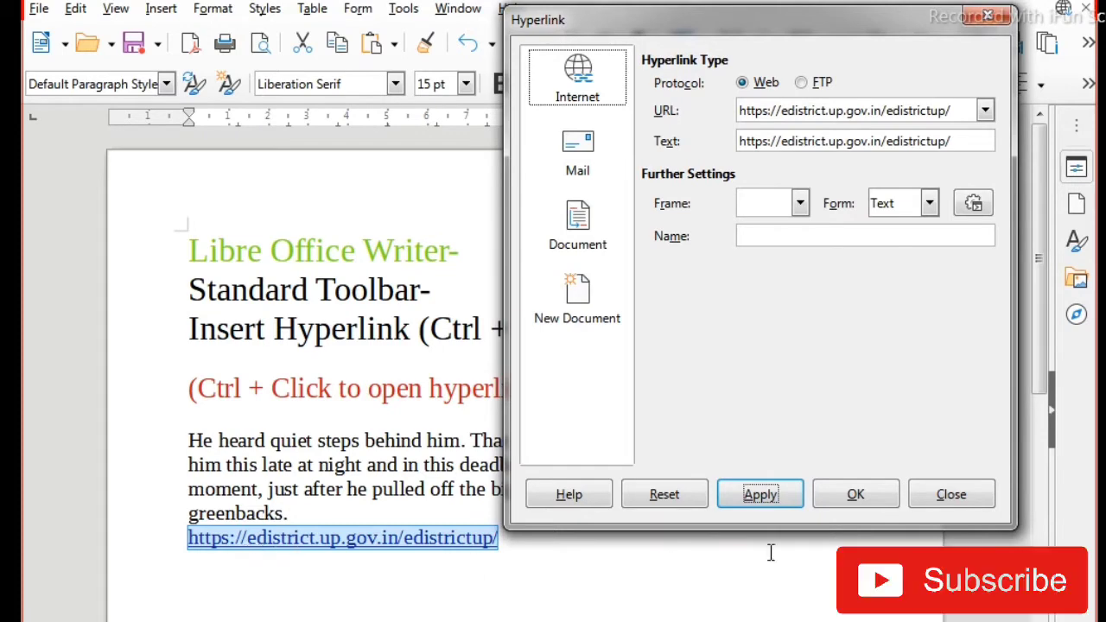
{"action": "left_click", "coordinate": [856, 495]}
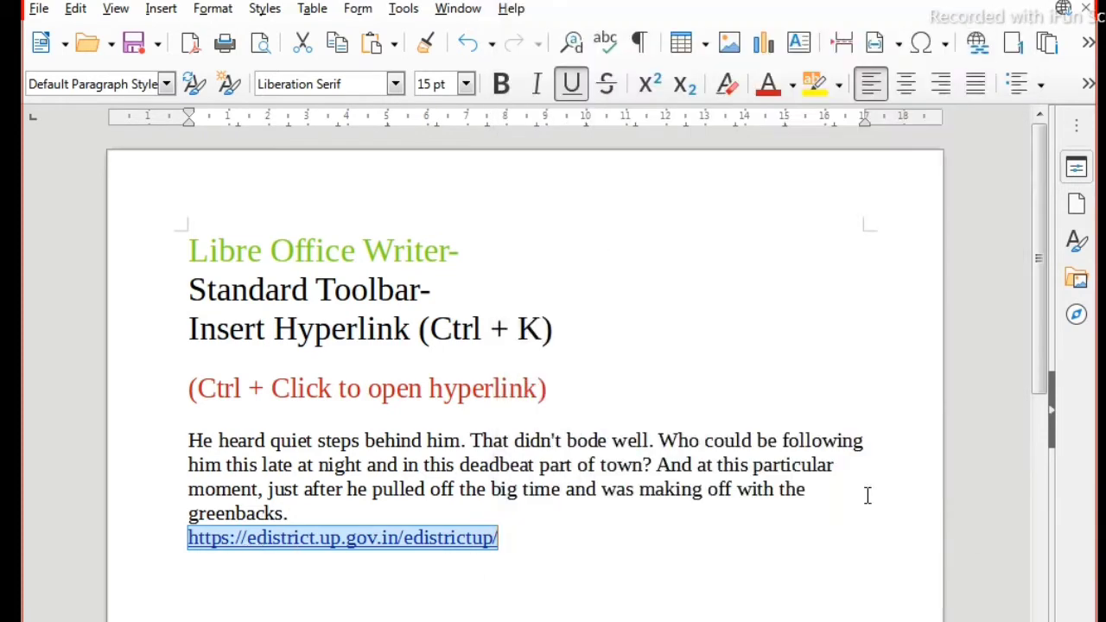
{"action": "left_click", "coordinate": [567, 596]}
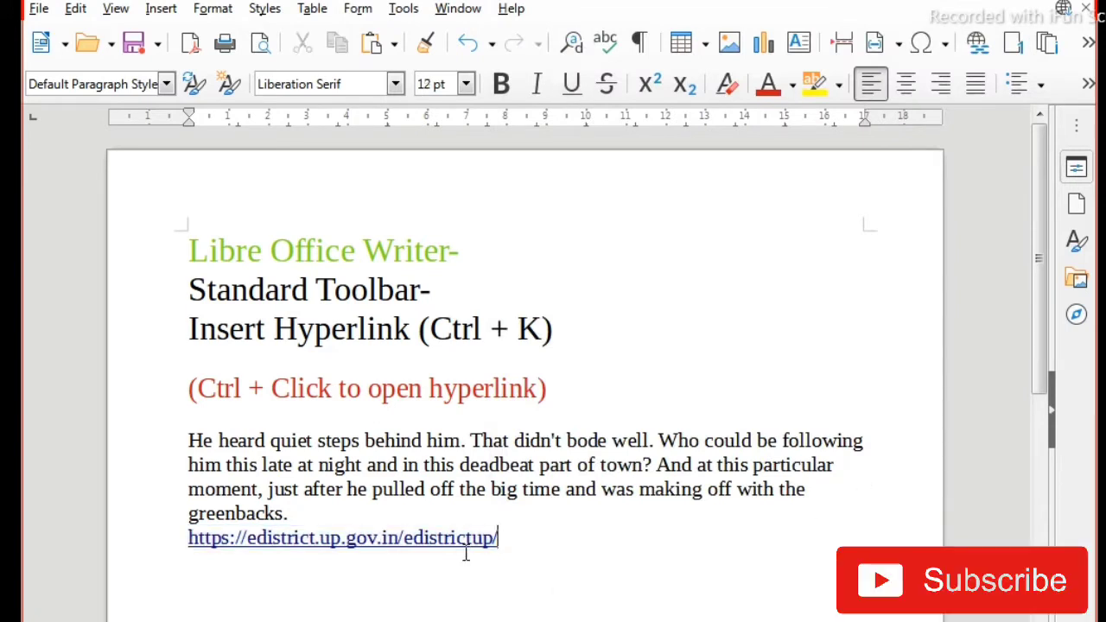
Step: Follow the inserted hyperlink to test it in the browser, dismiss the site's pop-up banner and return to the Writer document
{"action": "left_click", "coordinate": [390, 544], "text": "ctrl"}
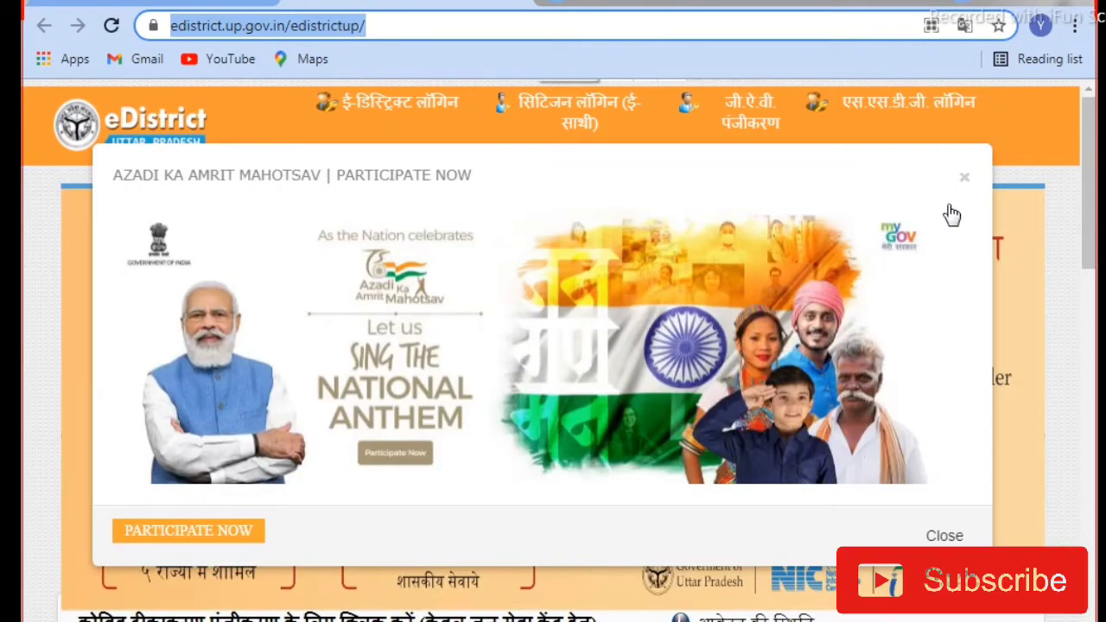
{"action": "left_click", "coordinate": [964, 178]}
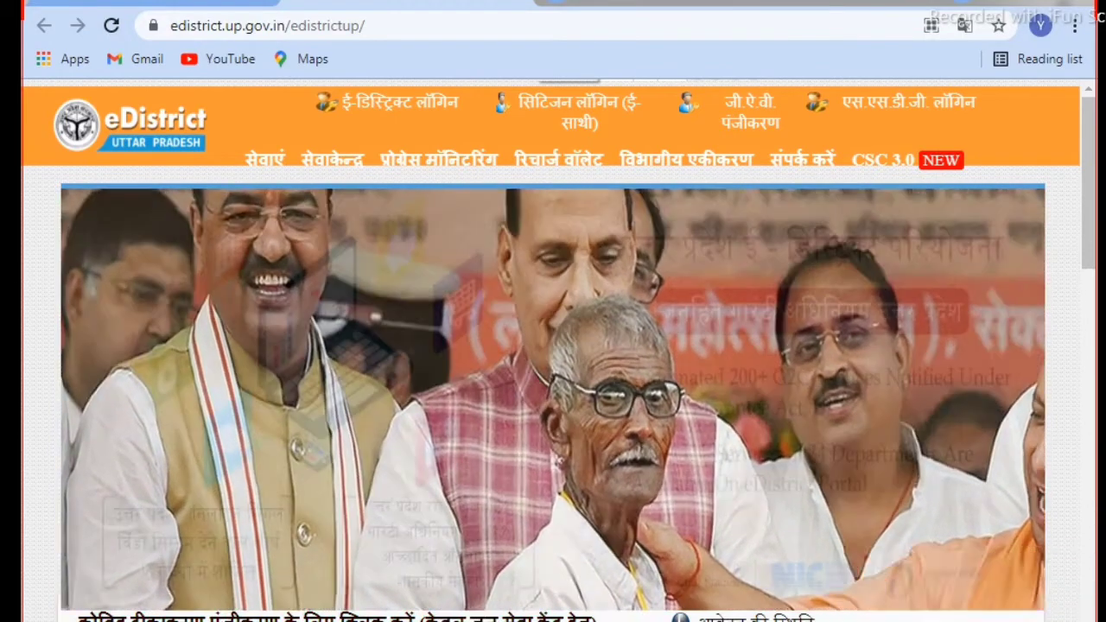
{"action": "left_click", "coordinate": [386, 619]}
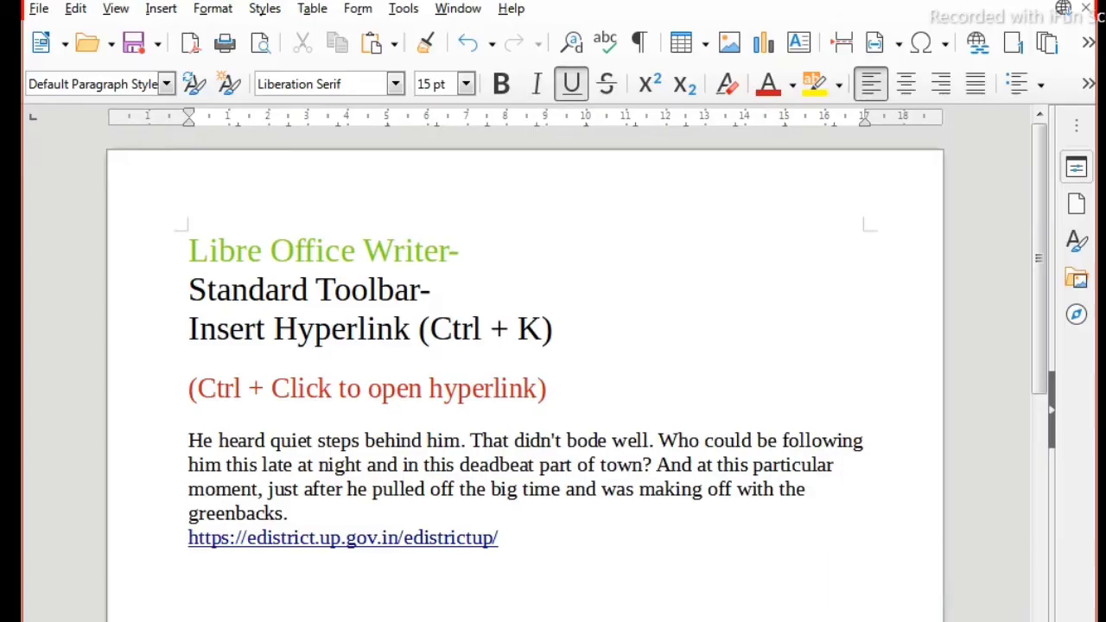
{"action": "left_click", "coordinate": [533, 546]}
{"action": "key", "text": "Return"}
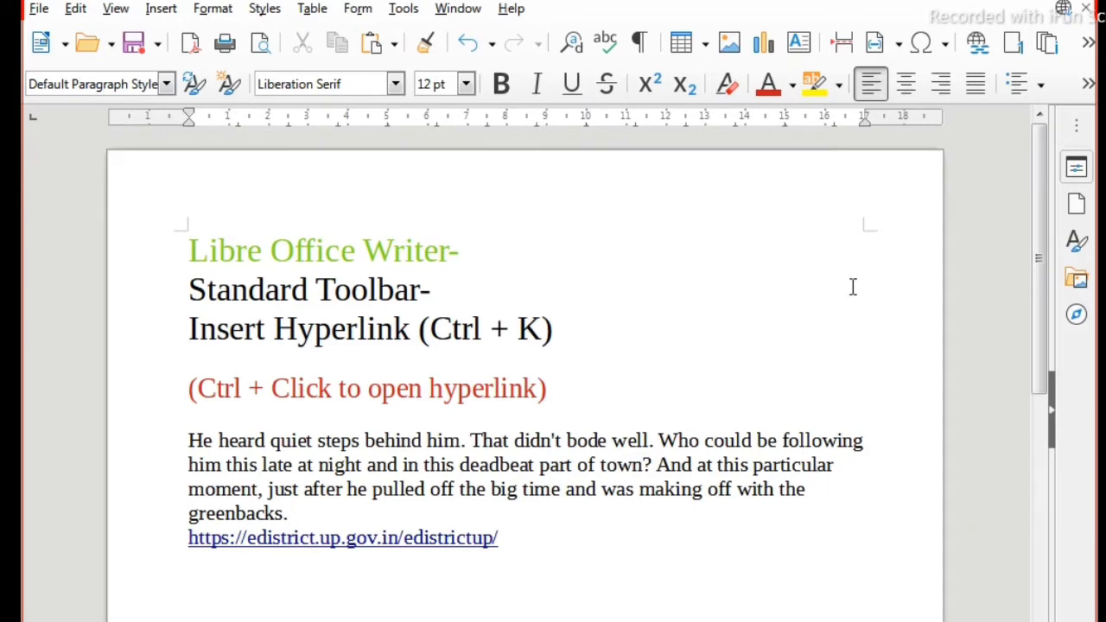
{"action": "left_click", "coordinate": [985, 52]}
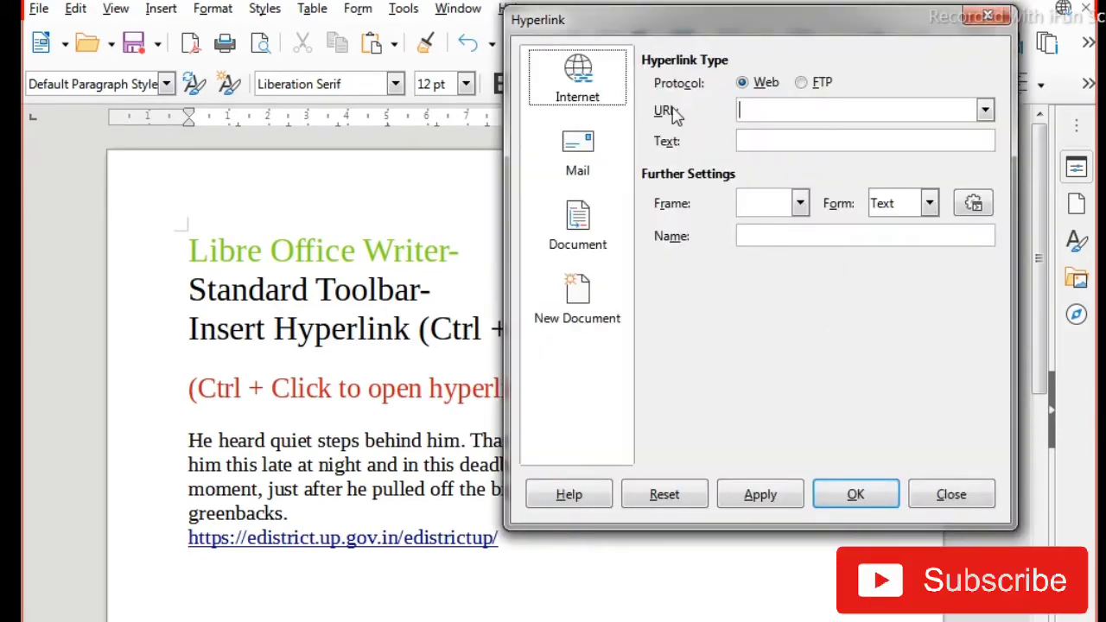
{"action": "right_click", "coordinate": [770, 113]}
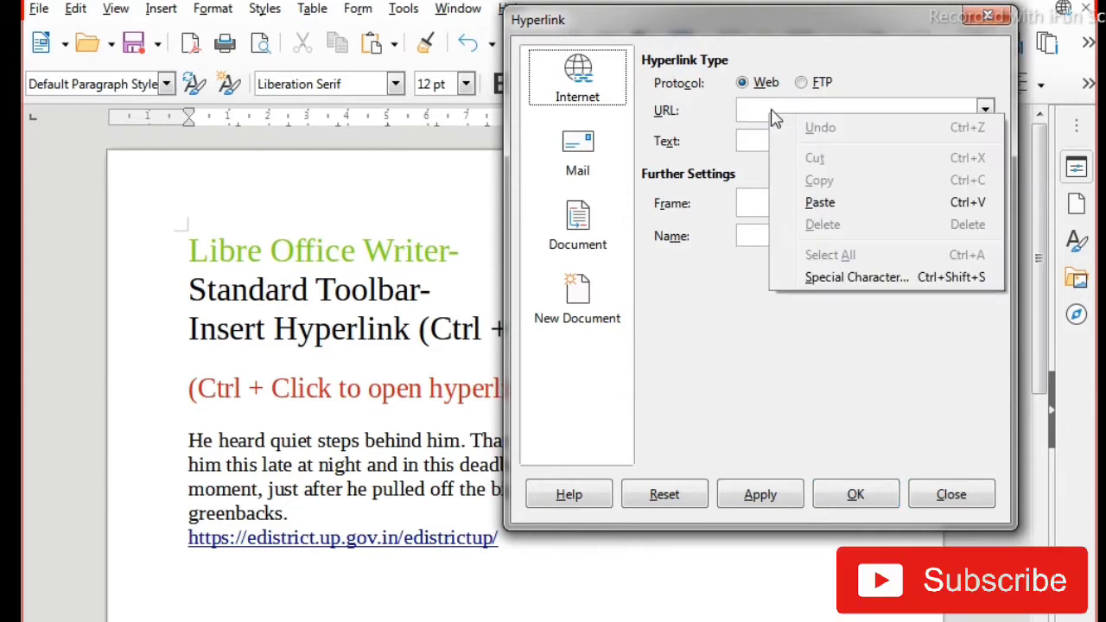
{"action": "left_click", "coordinate": [820, 204]}
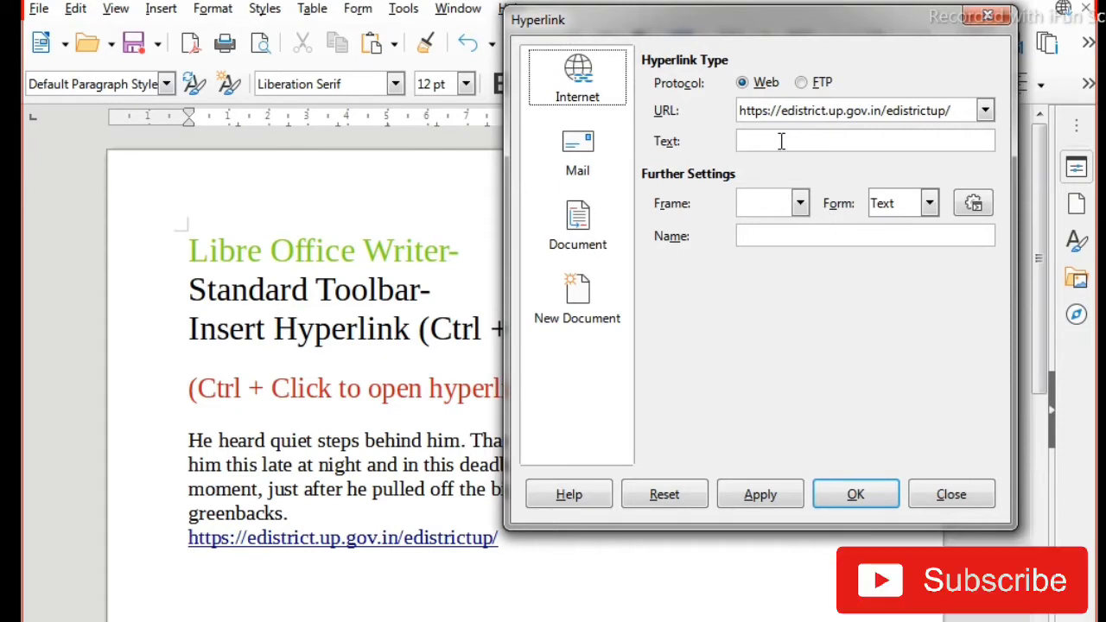
Step: Set the hyperlink's display text to edistrict and insert it on the empty line
{"action": "left_click", "coordinate": [216, 580]}
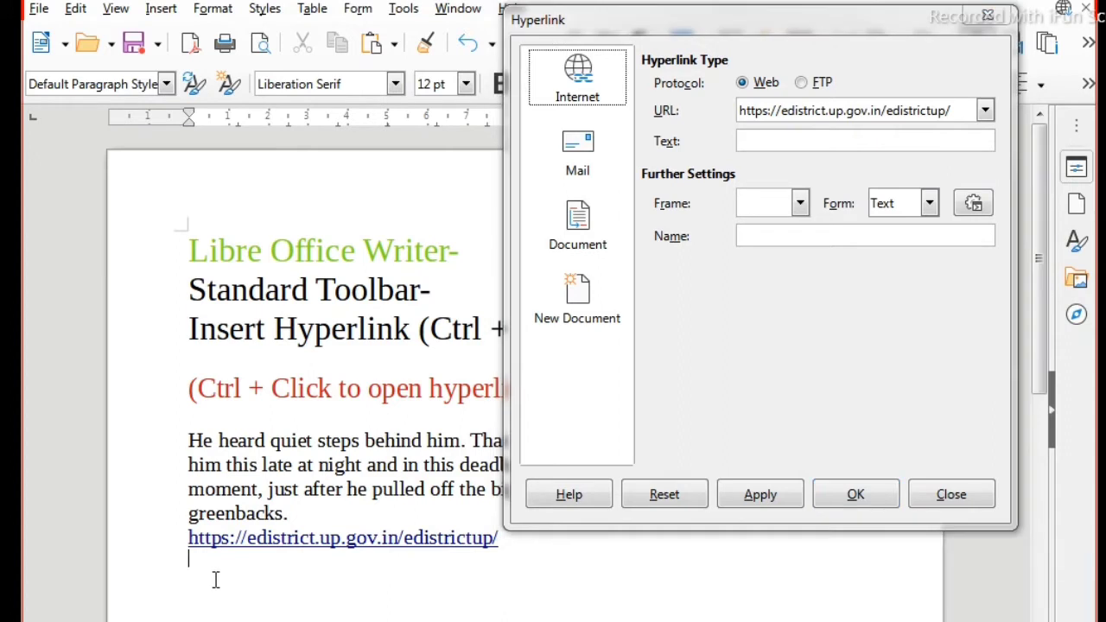
{"action": "left_click", "coordinate": [775, 140]}
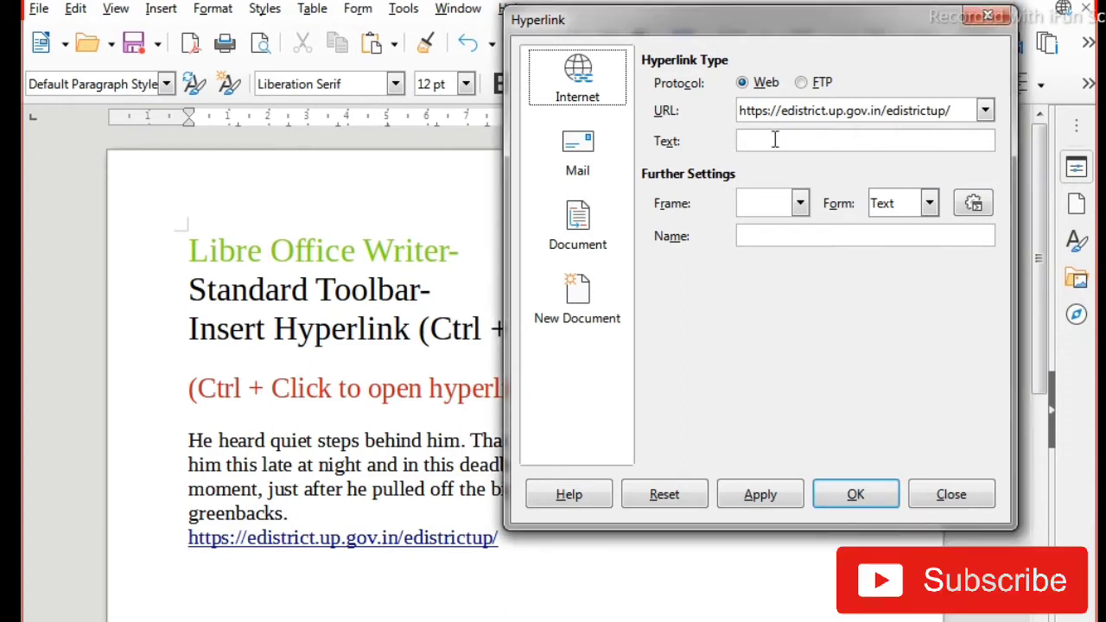
{"action": "type", "text": "edistrict"}
{"action": "left_click", "coordinate": [760, 496]}
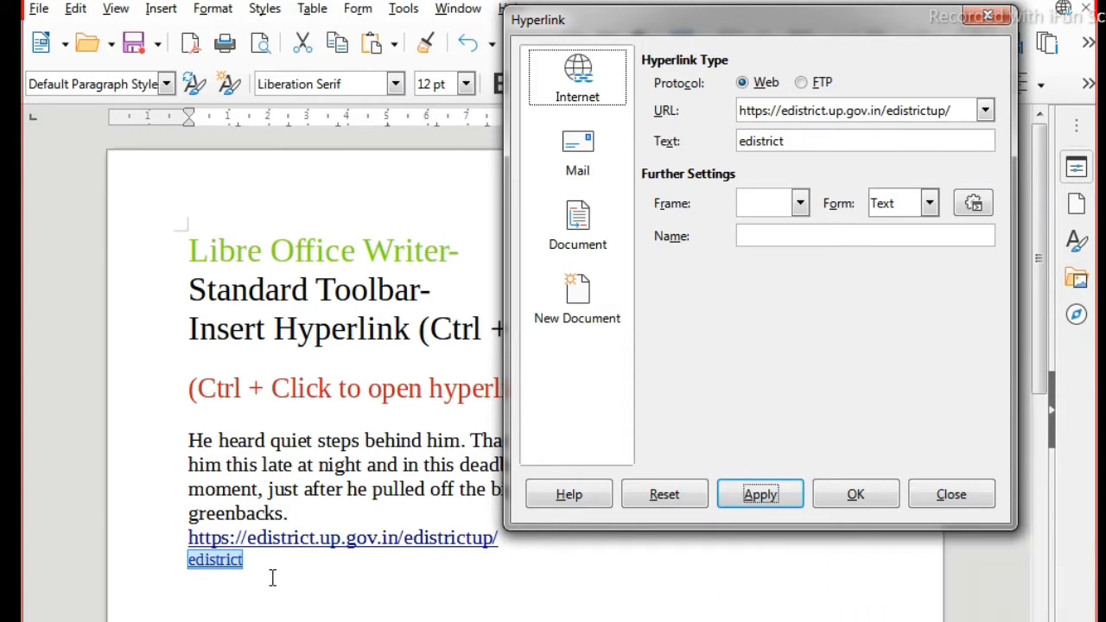
{"action": "left_click", "coordinate": [883, 506]}
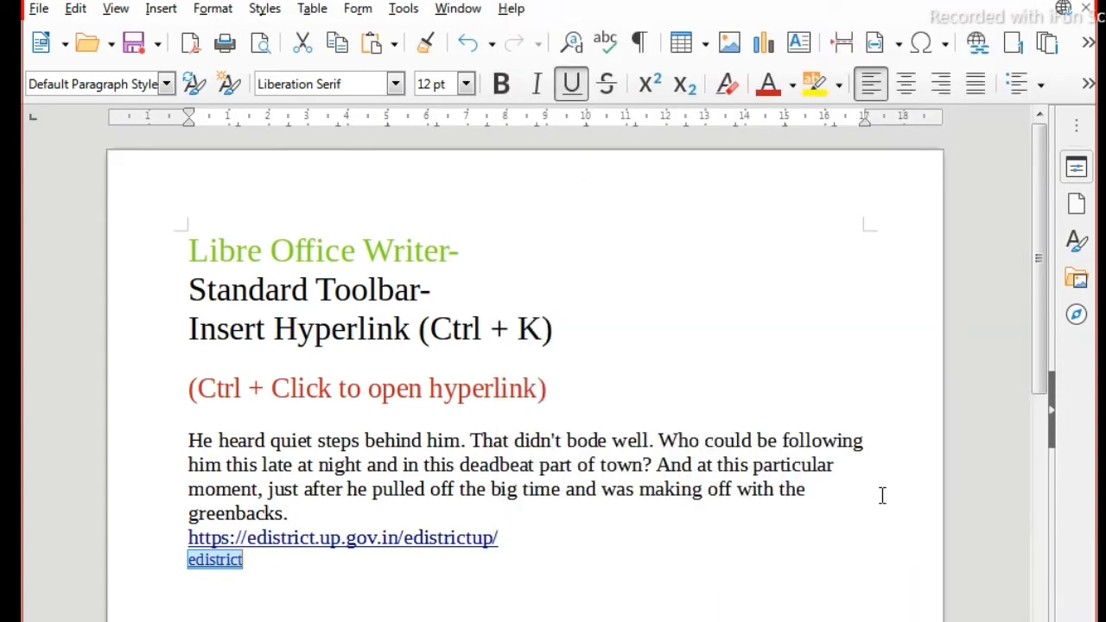
{"action": "left_click", "coordinate": [376, 613]}
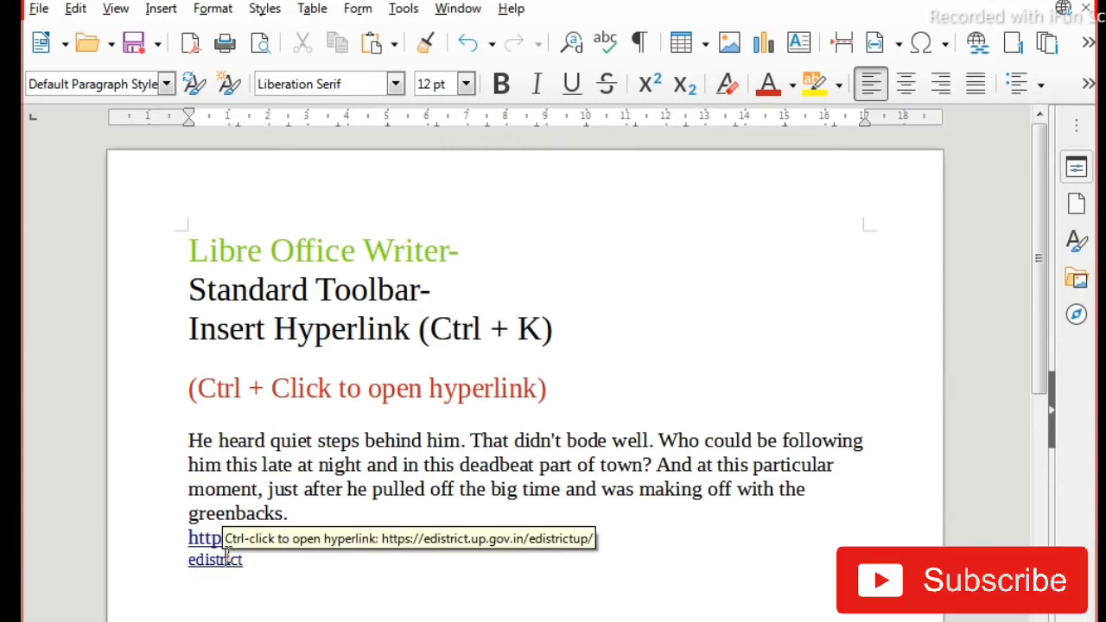
Step: Test the edistrict hyperlink and start an empty line below it
{"action": "left_click", "coordinate": [227, 558]}
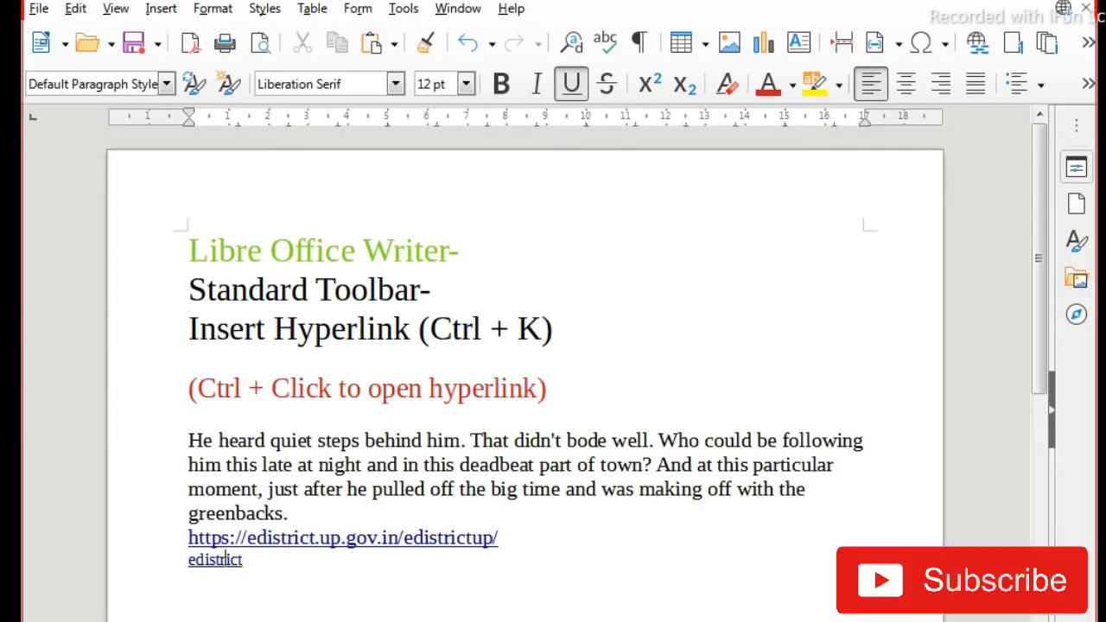
{"action": "left_click", "coordinate": [270, 582]}
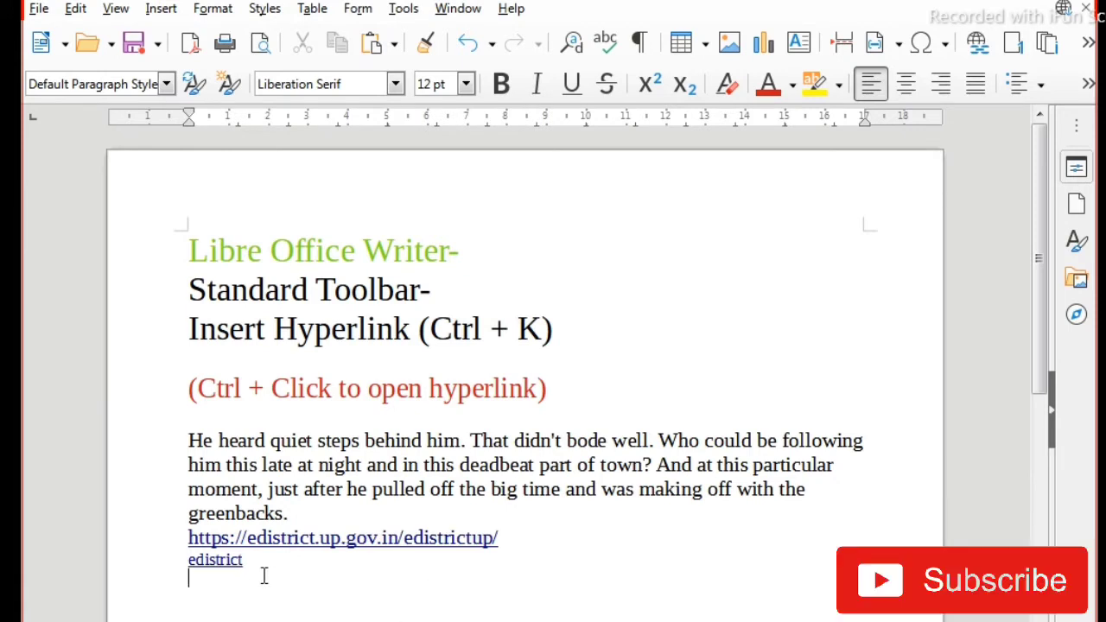
Step: Start a document hyperlink on the empty line below edistrict, with the JPEG image 1dcd5438-4c8a-4e11-a8ce-f6bdadf5cfdc from Documents as its path
{"action": "left_click", "coordinate": [969, 50]}
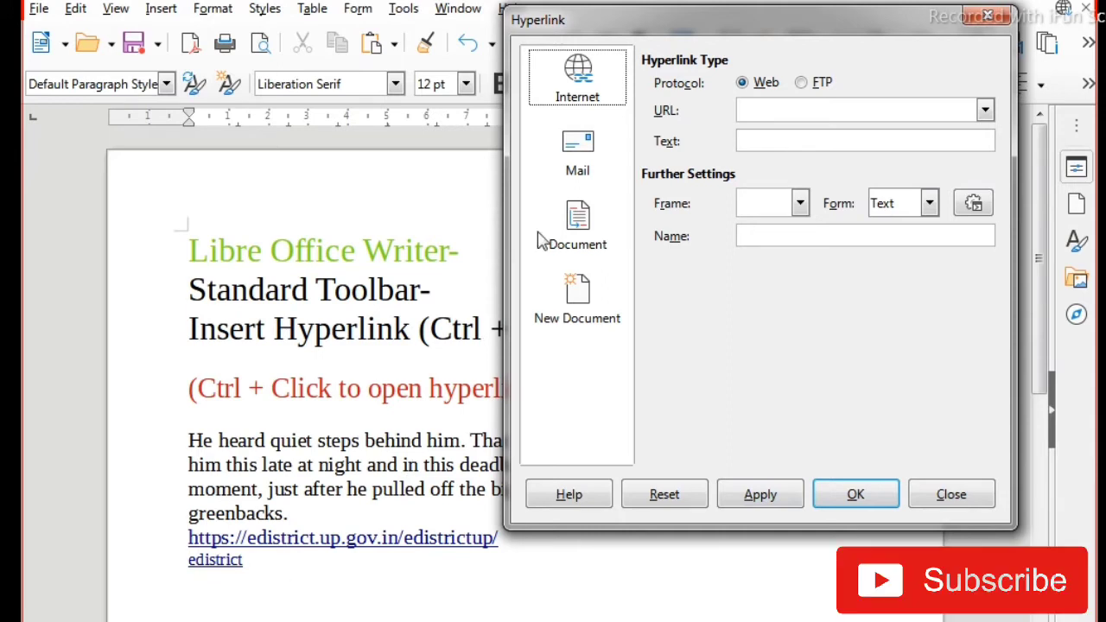
{"action": "left_click", "coordinate": [589, 156]}
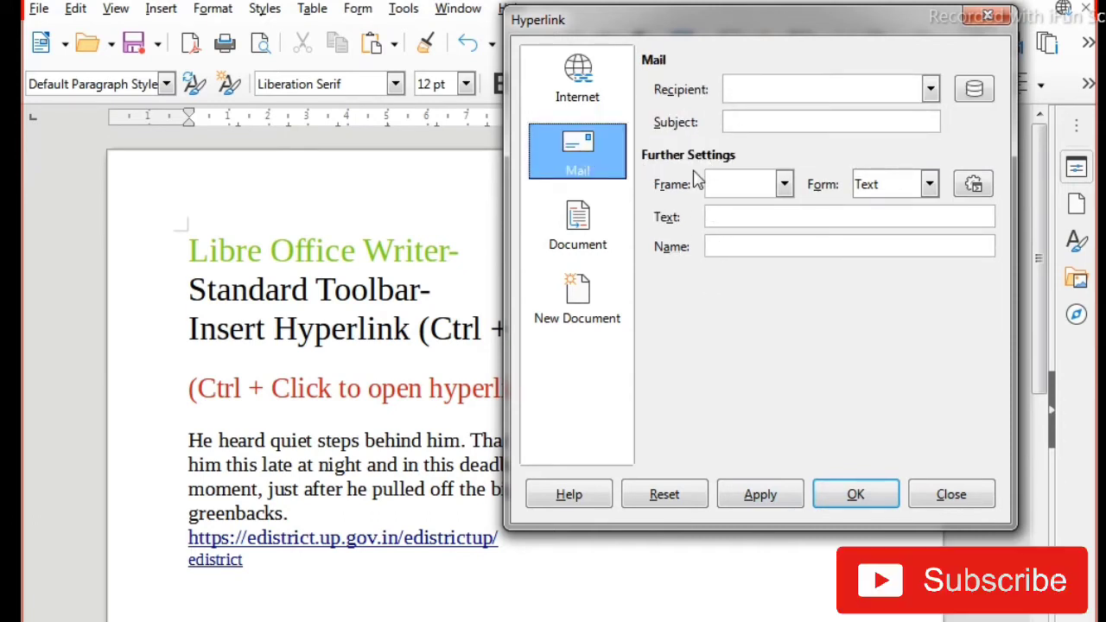
{"action": "left_click", "coordinate": [593, 246]}
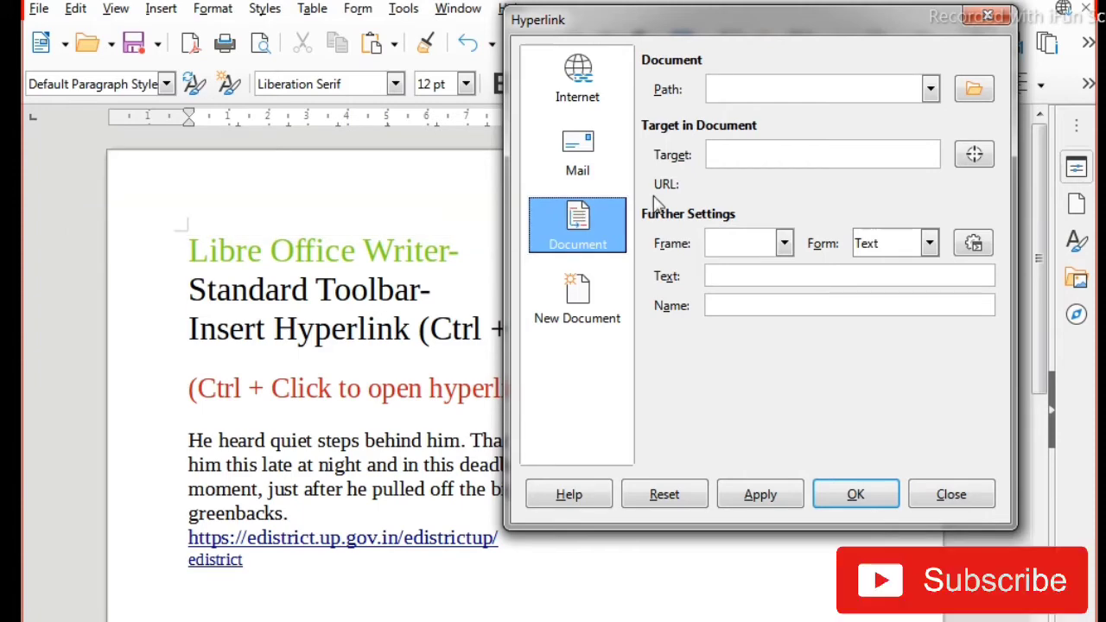
{"action": "left_click", "coordinate": [302, 565]}
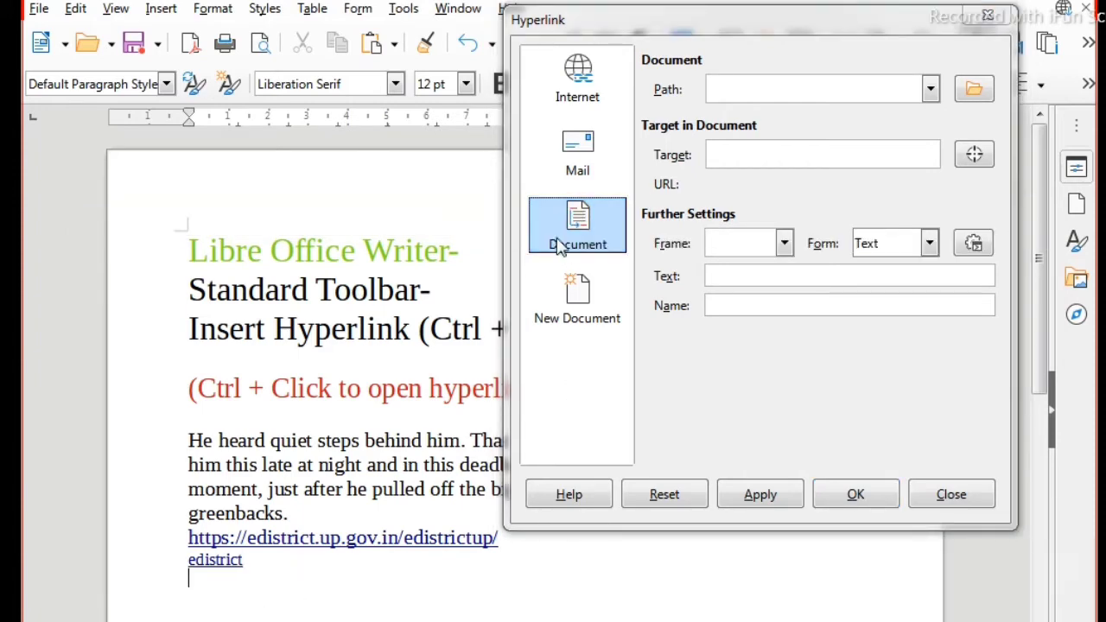
{"action": "left_click", "coordinate": [577, 223]}
{"action": "left_click", "coordinate": [817, 98]}
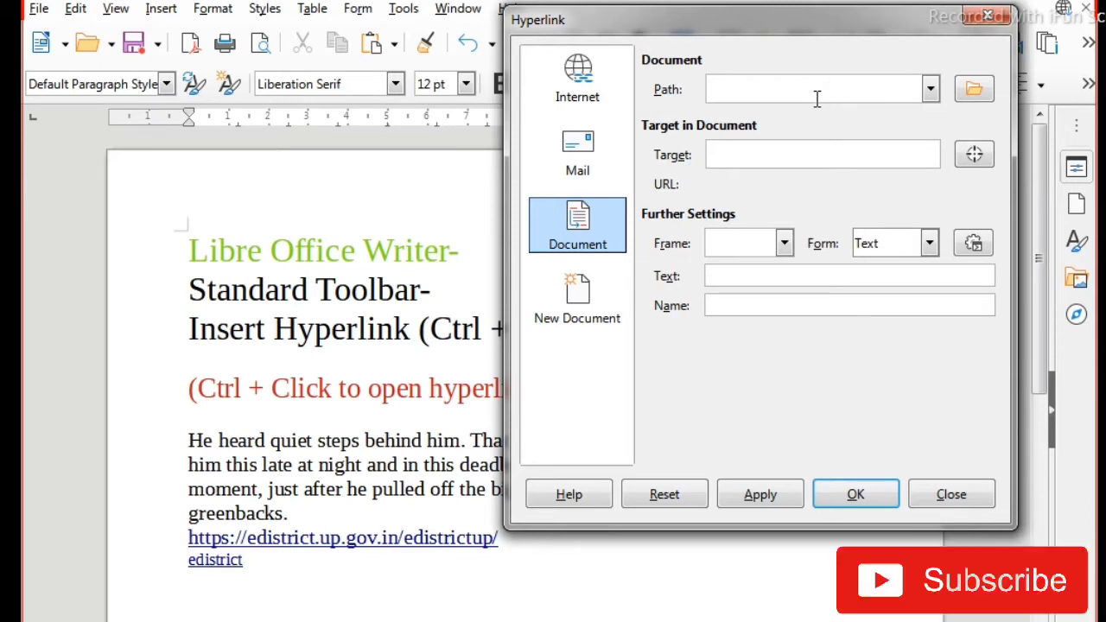
{"action": "left_click", "coordinate": [971, 97]}
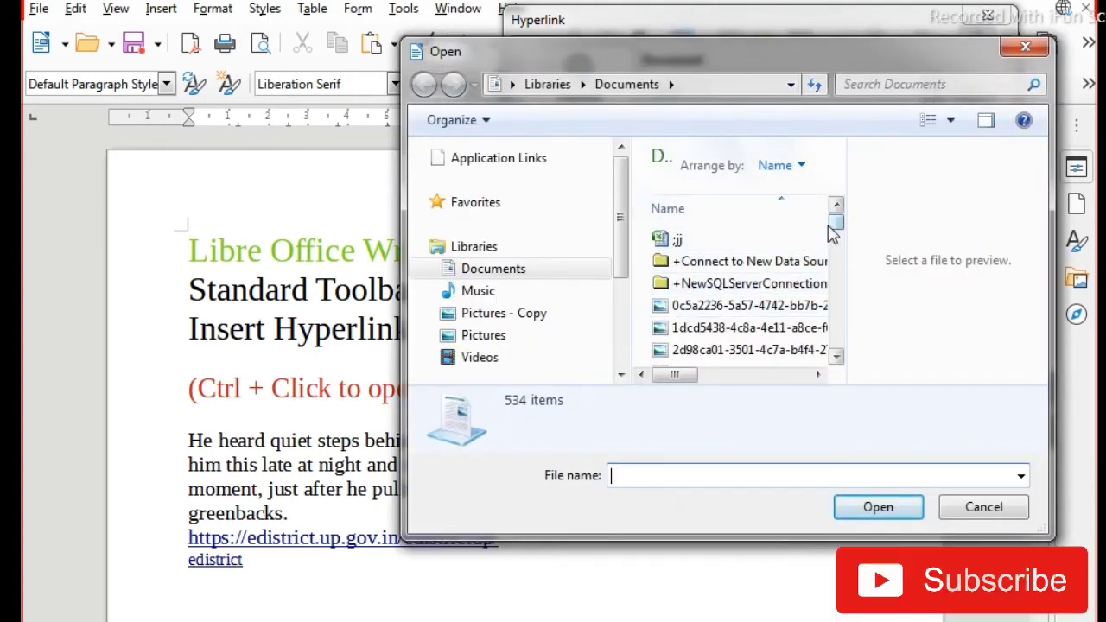
{"action": "mouse_move", "coordinate": [831, 231]}
{"action": "left_mouse_down"}
{"action": "mouse_move", "coordinate": [835, 258]}
{"action": "mouse_move", "coordinate": [835, 217]}
{"action": "mouse_move", "coordinate": [819, 235]}
{"action": "left_mouse_up"}
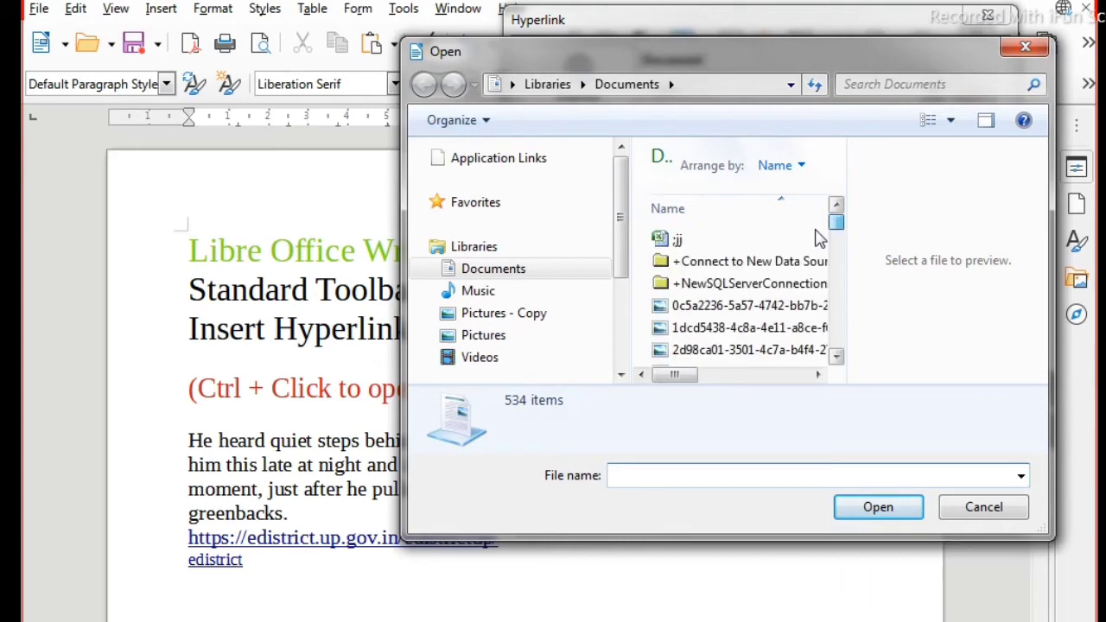
{"action": "left_click", "coordinate": [694, 332]}
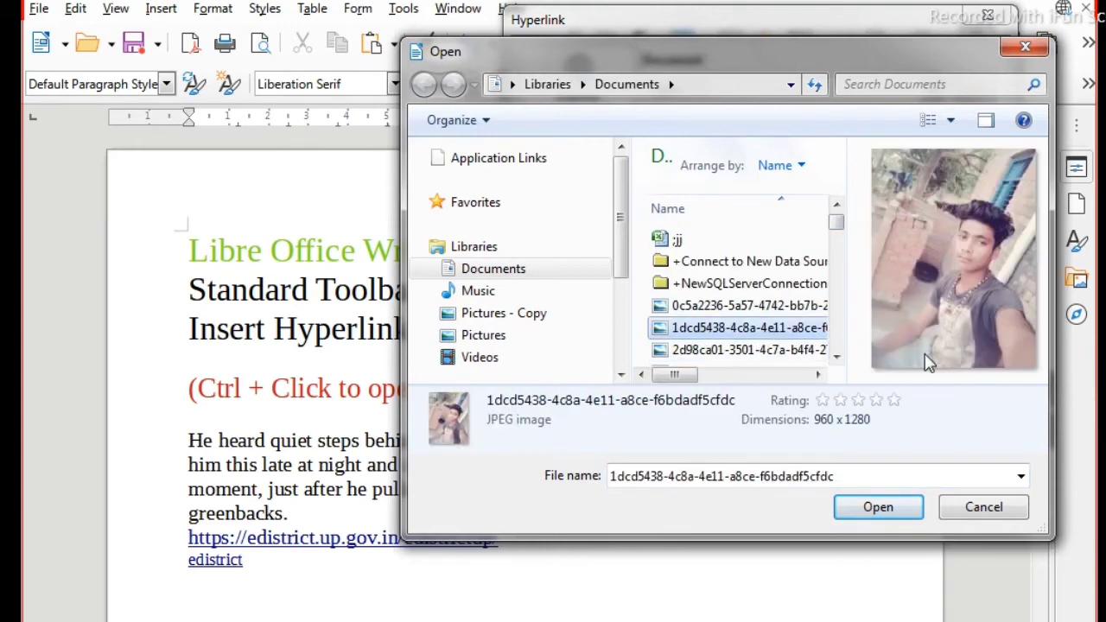
{"action": "left_click", "coordinate": [867, 510]}
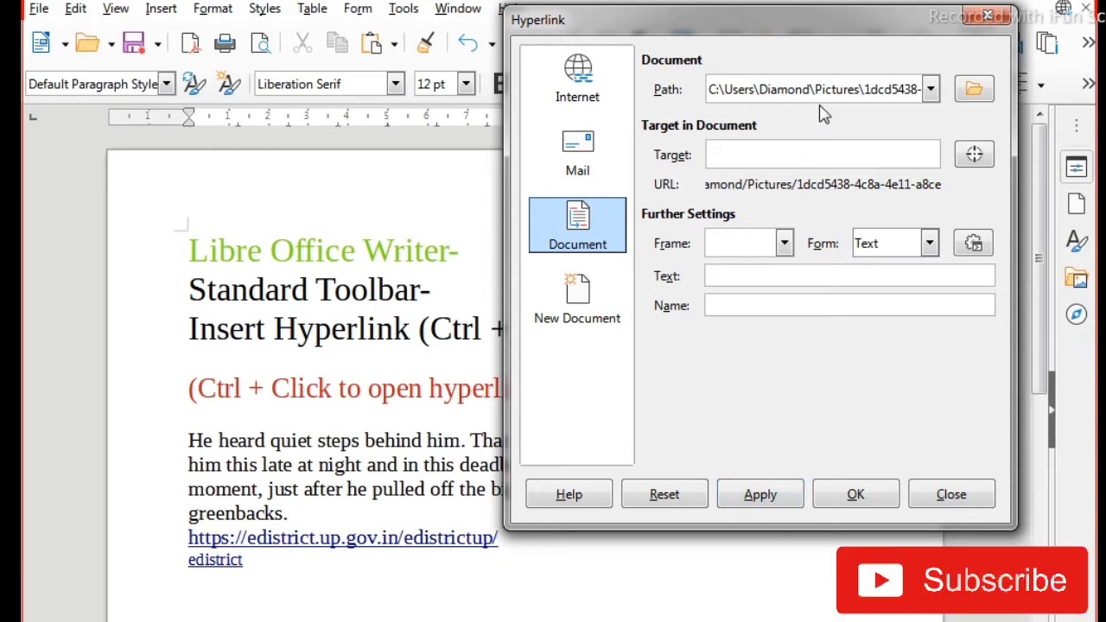
Step: Insert the image file hyperlink below edistrict and test it by opening the picture and closing the viewer
{"action": "left_click", "coordinate": [756, 497]}
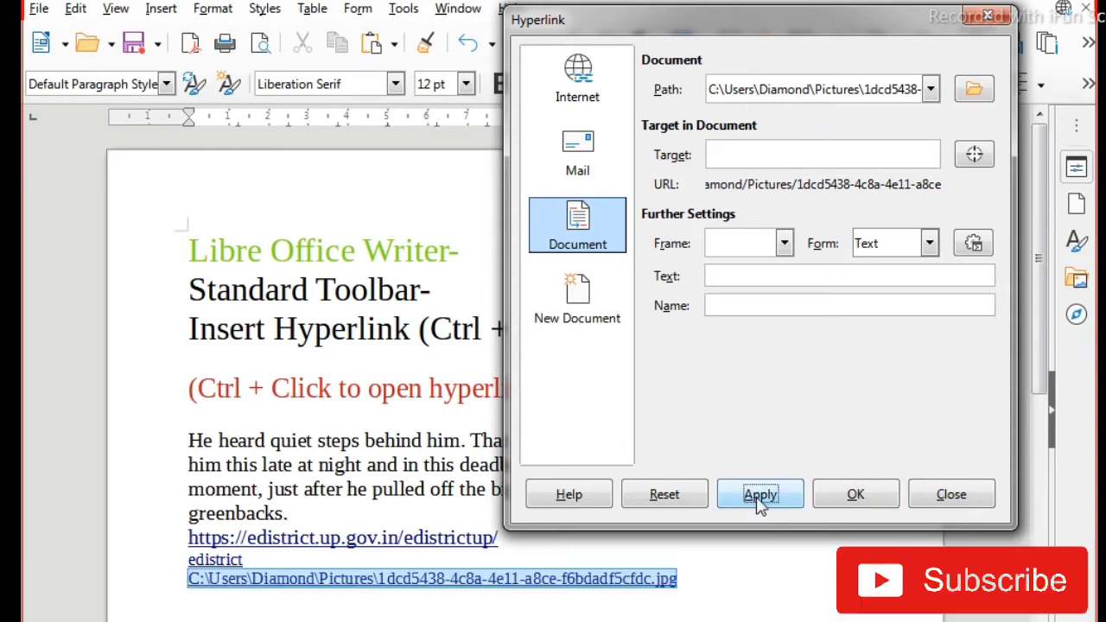
{"action": "left_click", "coordinate": [856, 498]}
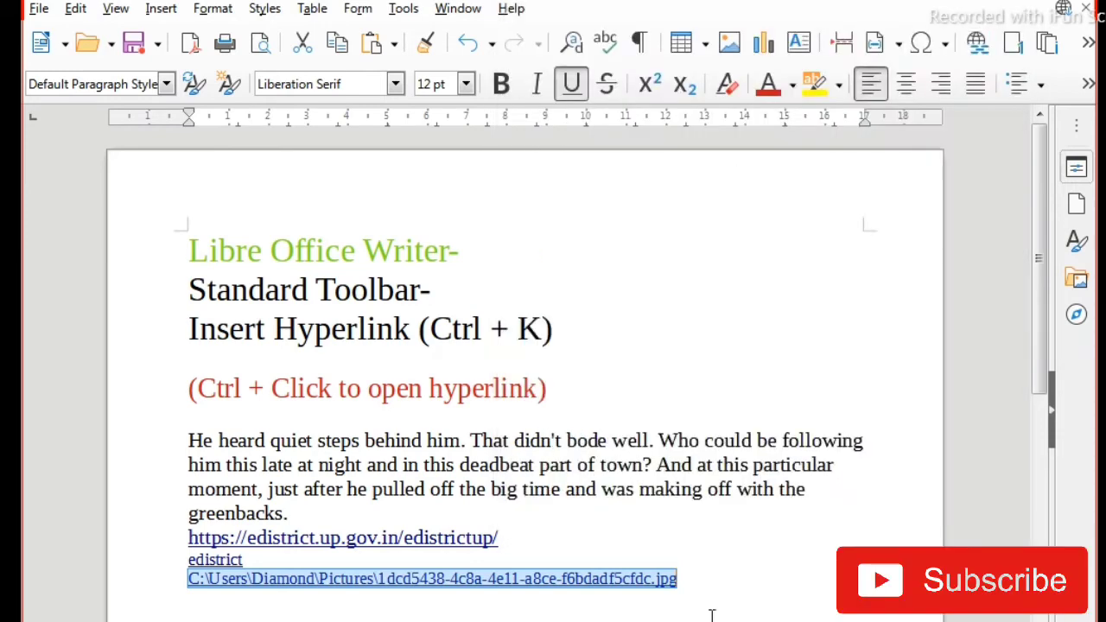
{"action": "left_click", "coordinate": [713, 615]}
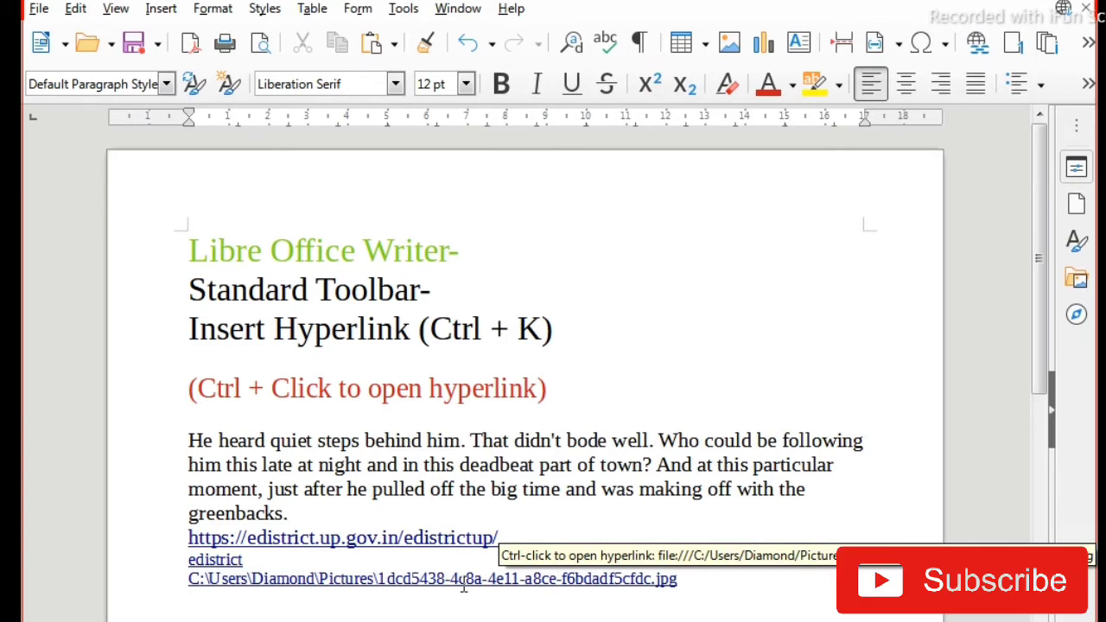
{"action": "left_click", "coordinate": [374, 577], "text": "ctrl"}
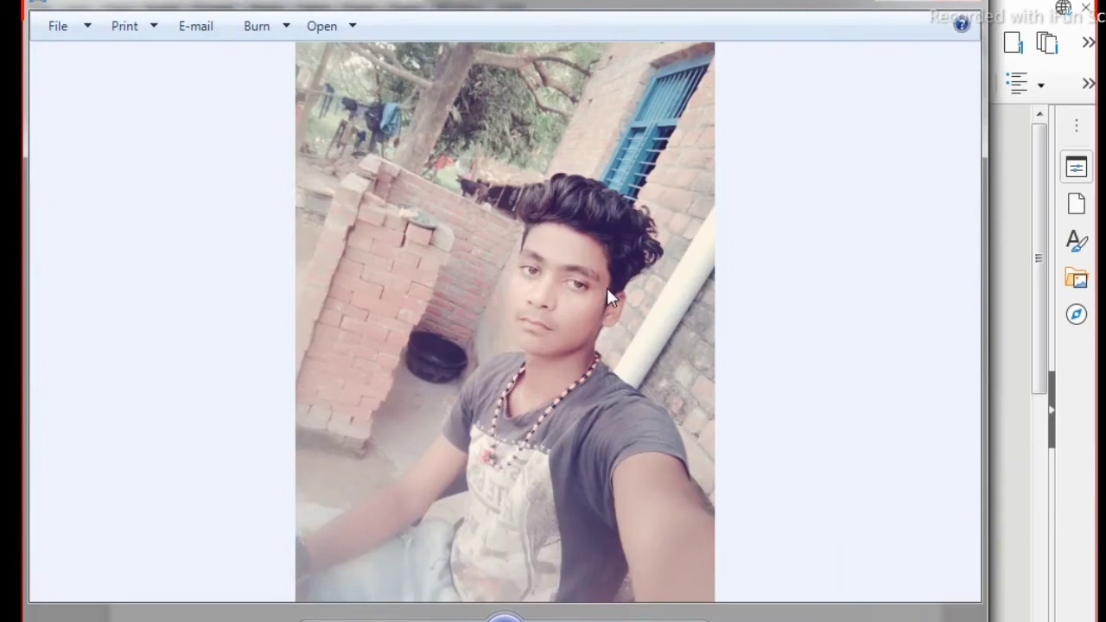
{"action": "left_click", "coordinate": [966, 7]}
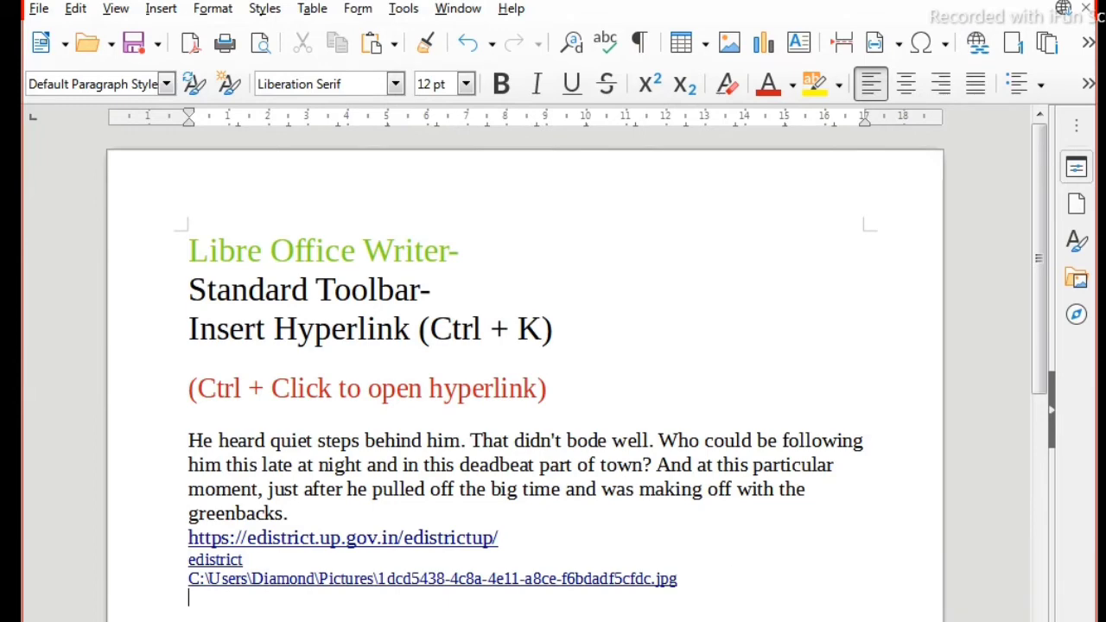
Step: Start another document hyperlink below the first image link, choosing the JPEG image 0c5a2236-5a57-4742-bb7b-287ac3ff4204 as its path
{"action": "left_click", "coordinate": [977, 42]}
{"action": "left_click", "coordinate": [562, 228]}
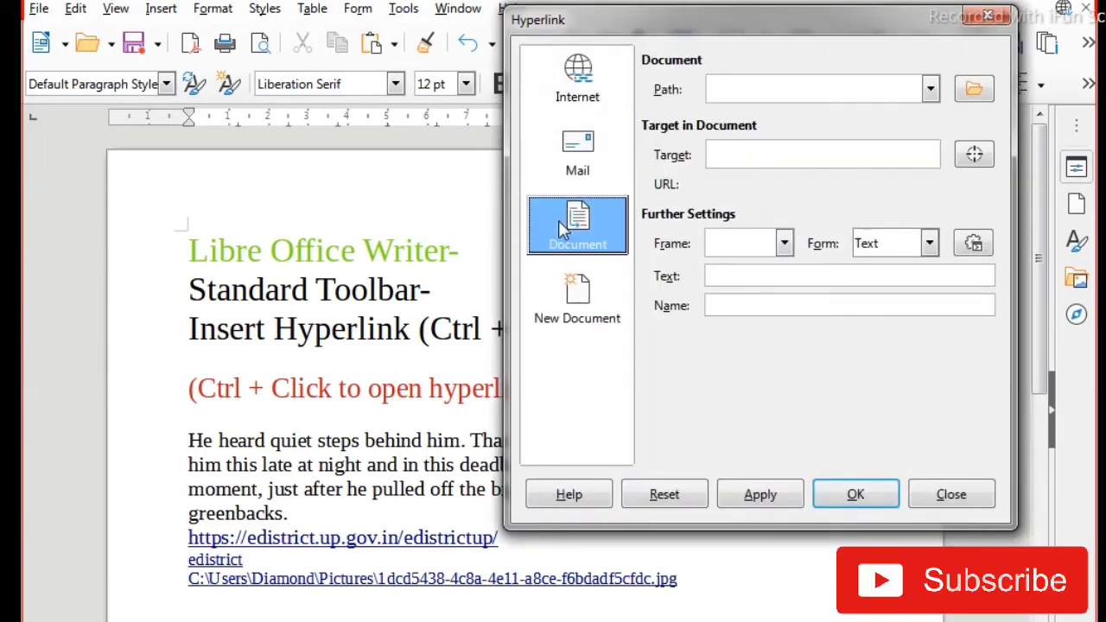
{"action": "left_click", "coordinate": [974, 89]}
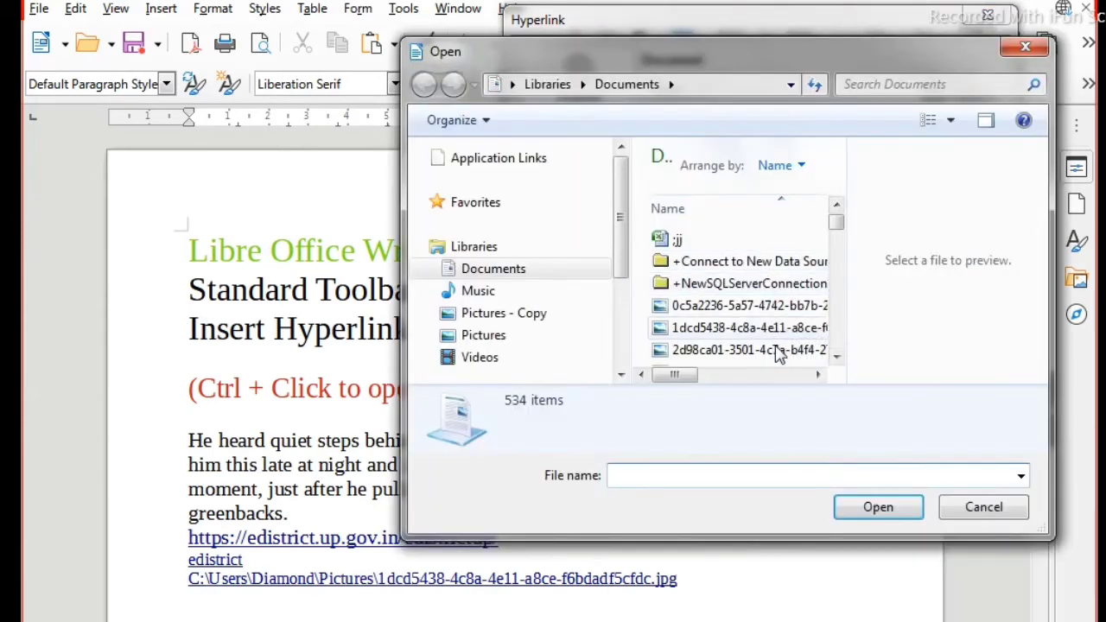
{"action": "left_click", "coordinate": [790, 311]}
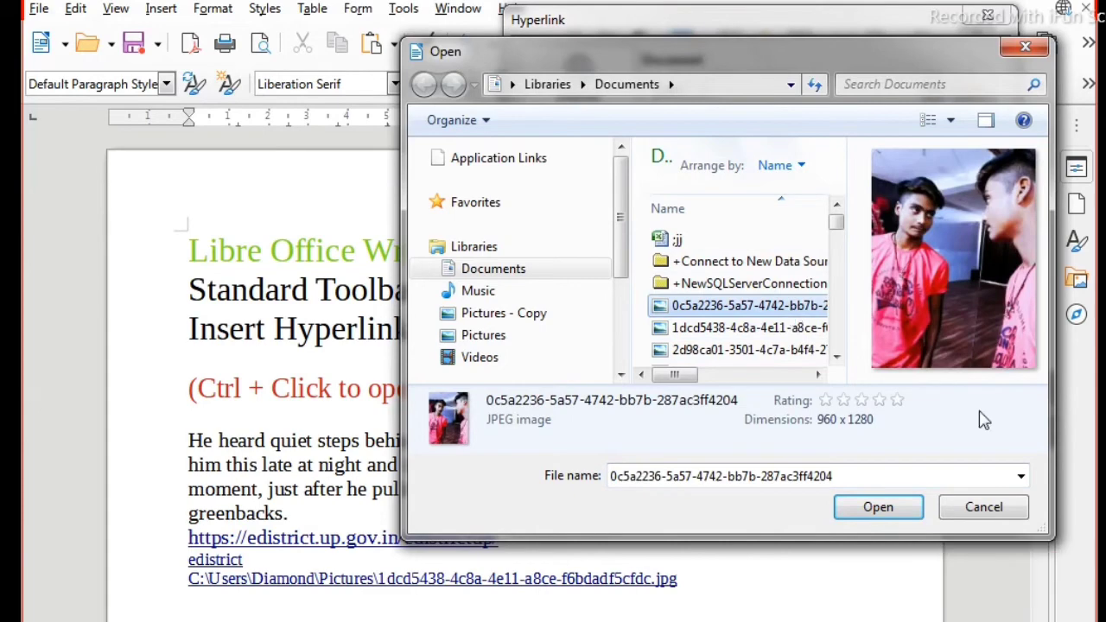
{"action": "left_click", "coordinate": [882, 508]}
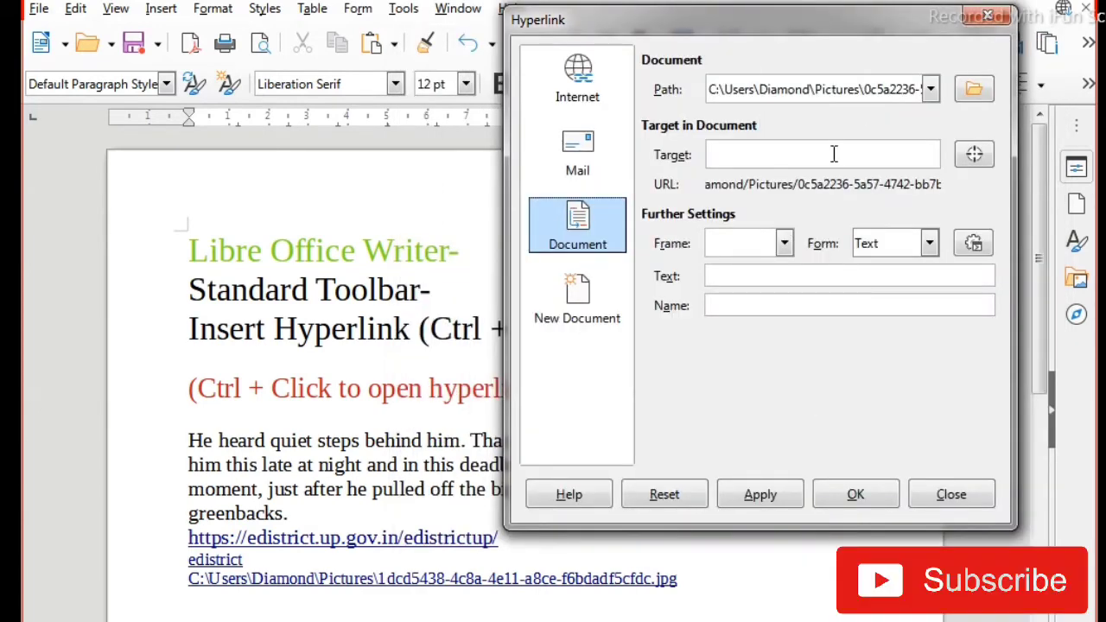
Step: Enter a person's full name as the hyperlink's target in the document
{"action": "left_click", "coordinate": [804, 162]}
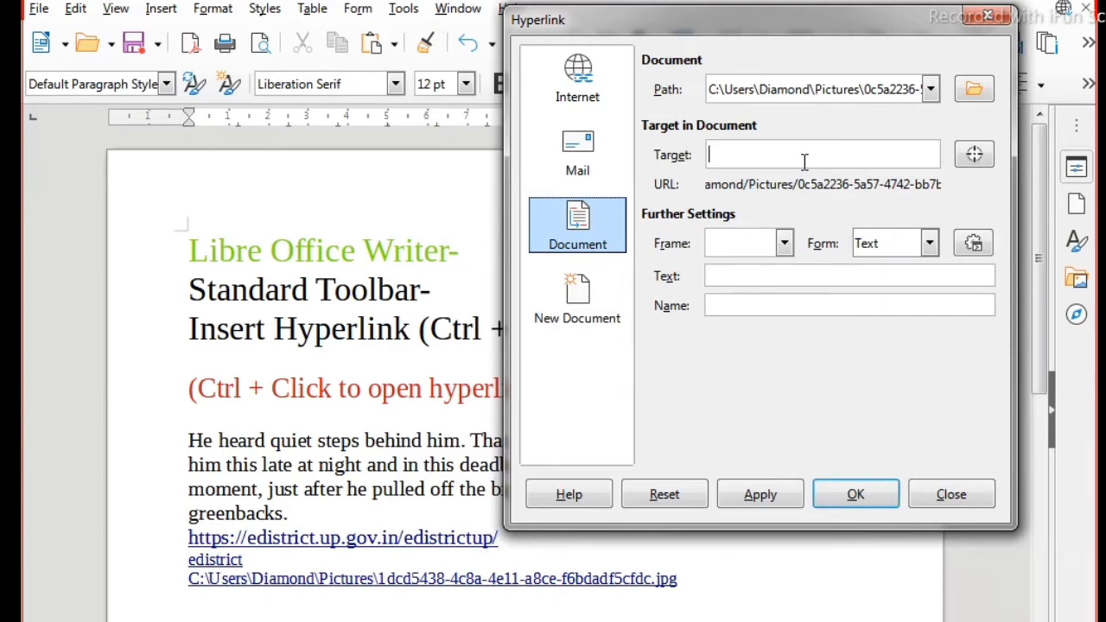
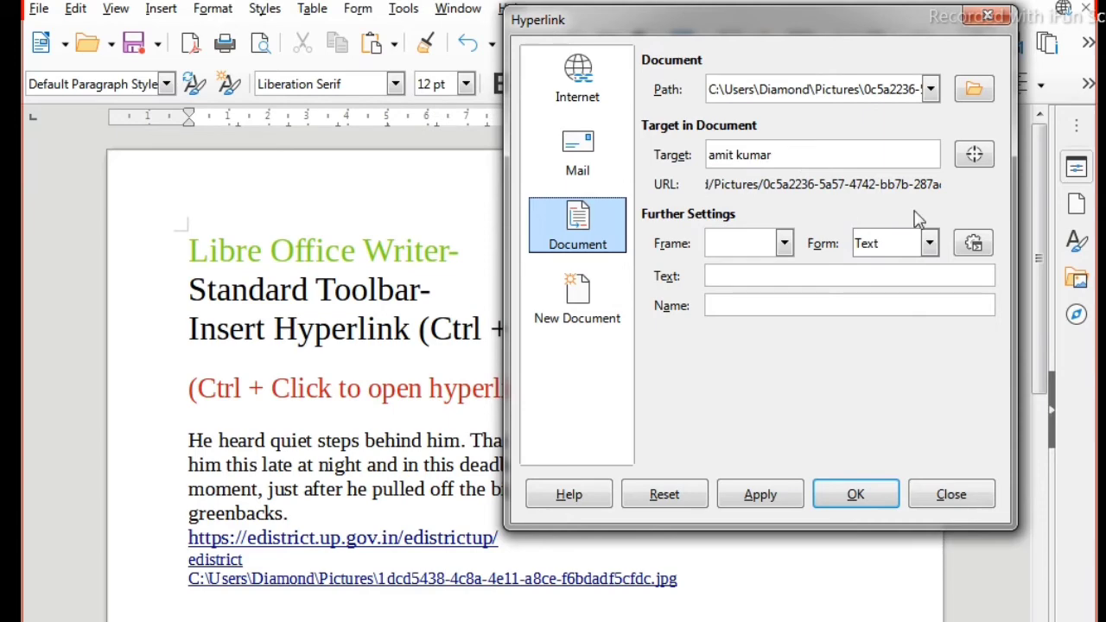
Step: Insert the second image hyperlink on its own line and test it by opening the picture and closing the viewer
{"action": "left_click", "coordinate": [763, 510]}
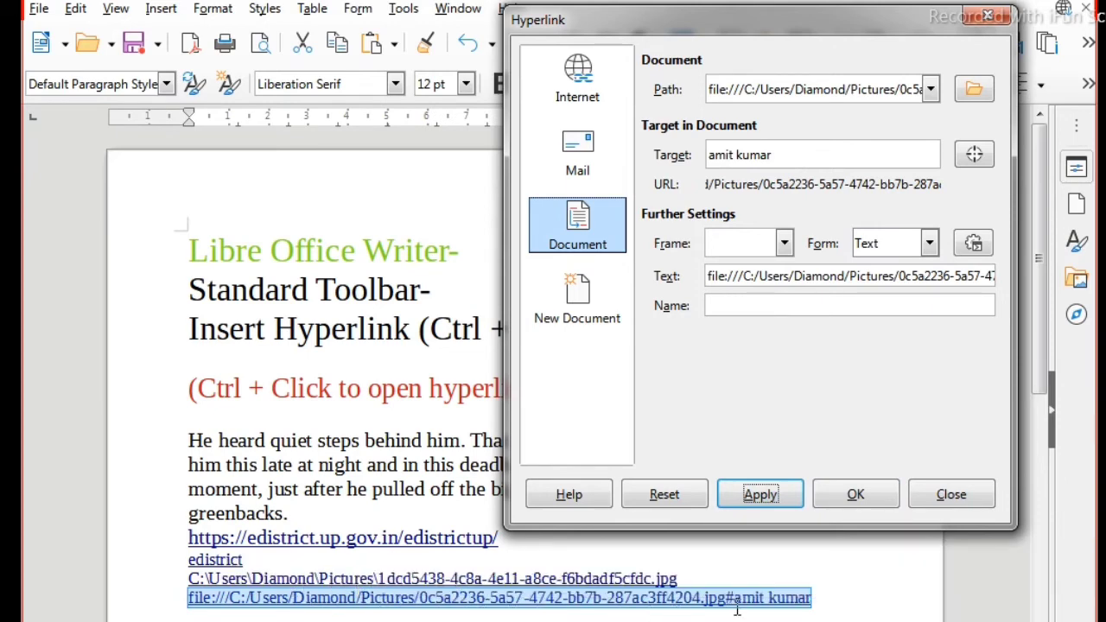
{"action": "left_click", "coordinate": [763, 613]}
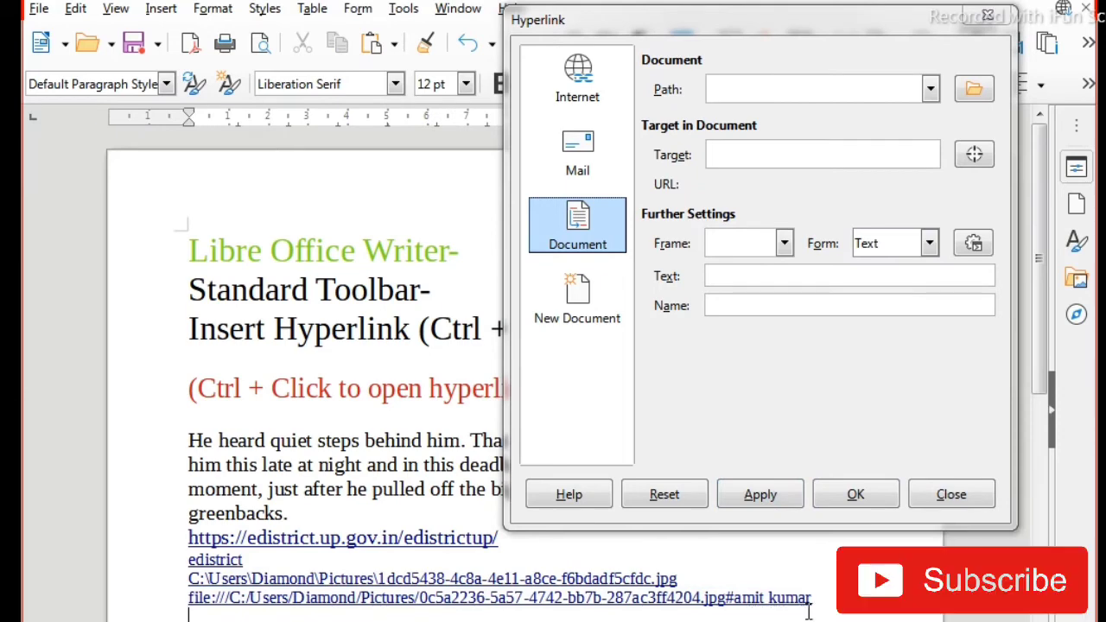
{"action": "left_click", "coordinate": [876, 489]}
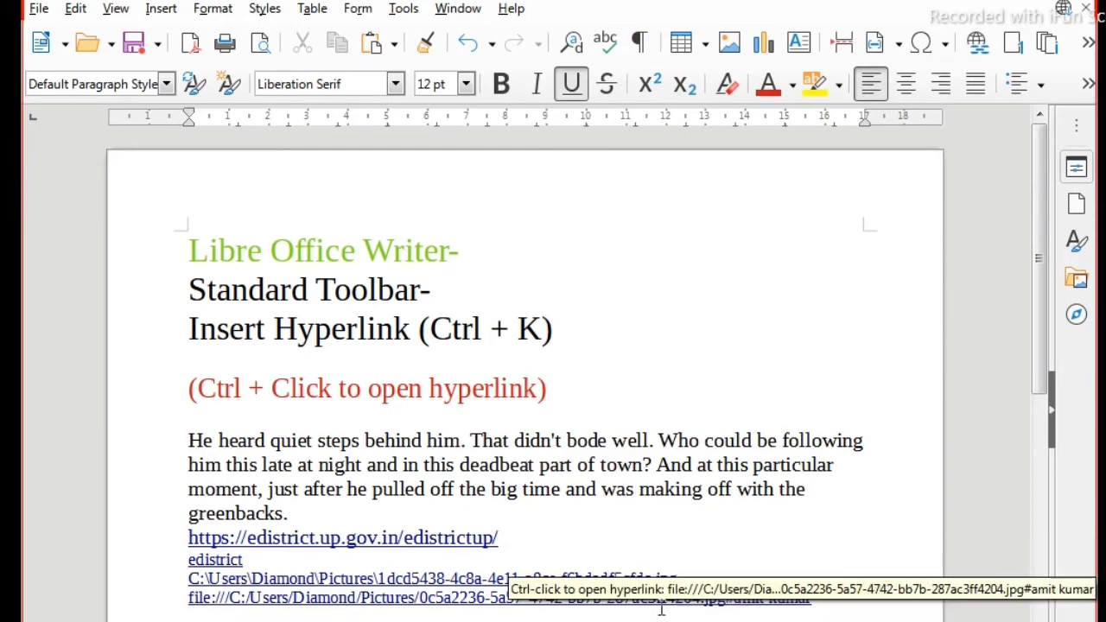
{"action": "left_click", "coordinate": [650, 574], "text": "ctrl"}
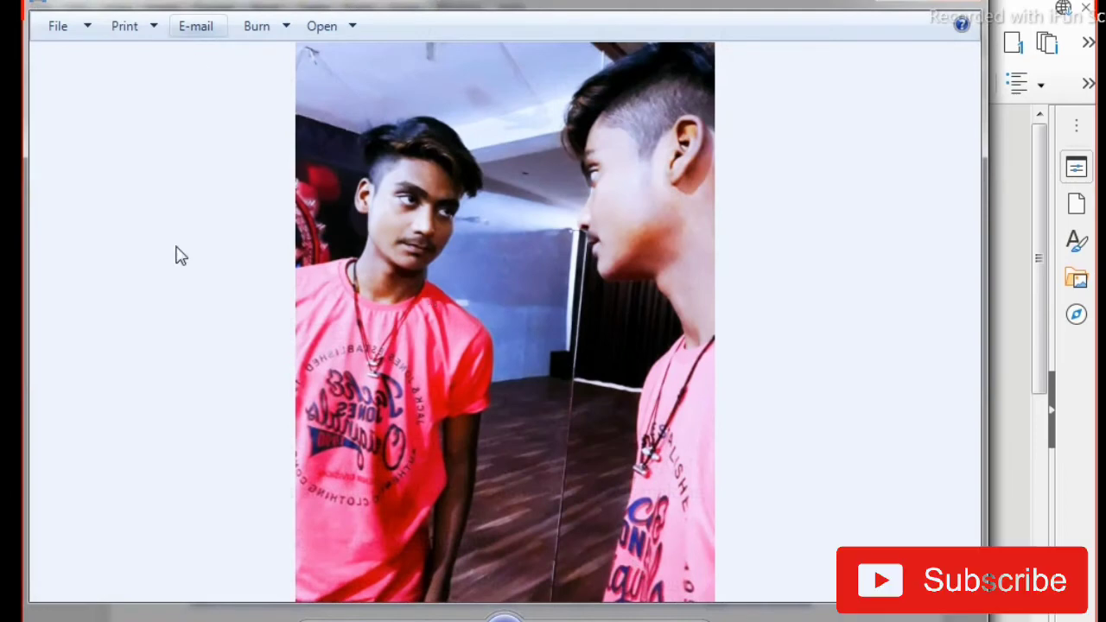
{"action": "left_click", "coordinate": [966, 7]}
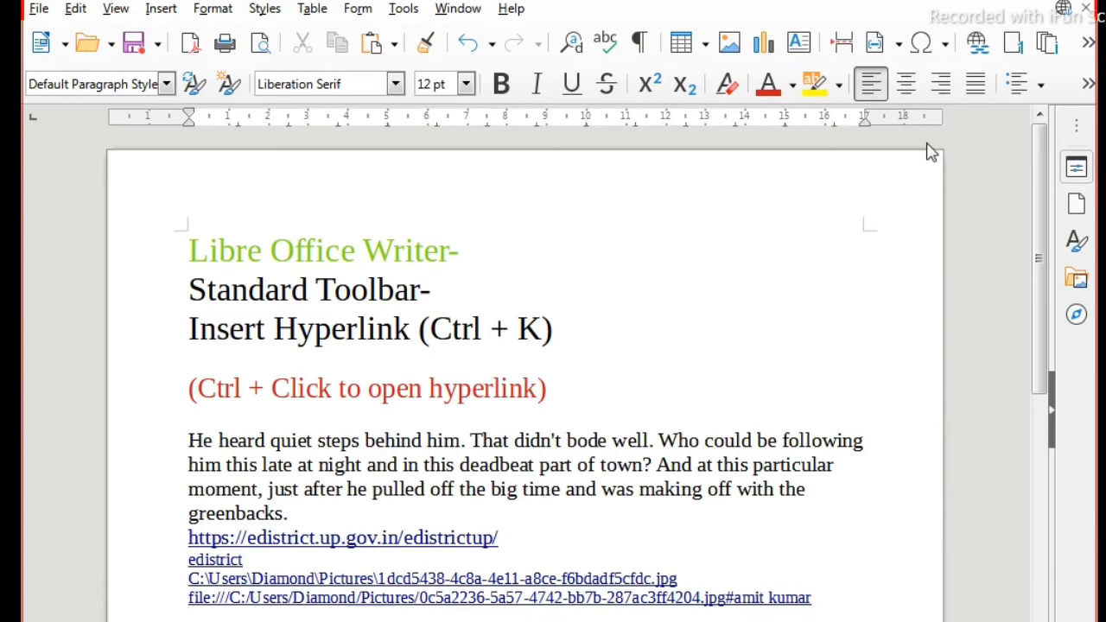
Step: Start a third document hyperlink, choosing the OpenDocument Text file listed just below deel in Documents as its path
{"action": "left_click", "coordinate": [978, 43]}
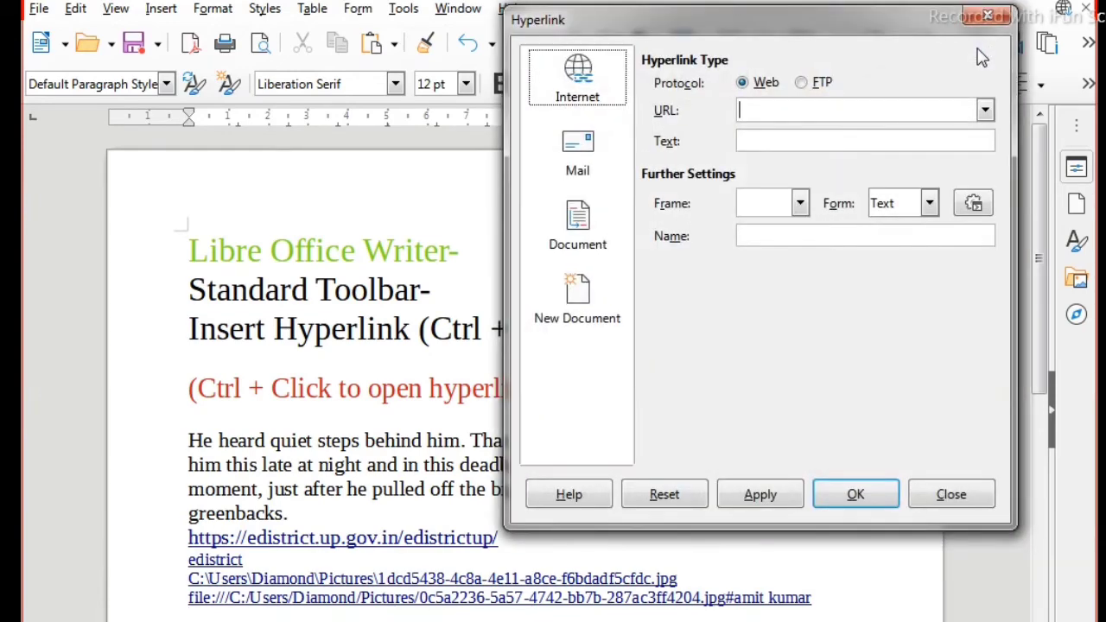
{"action": "left_click", "coordinate": [572, 248]}
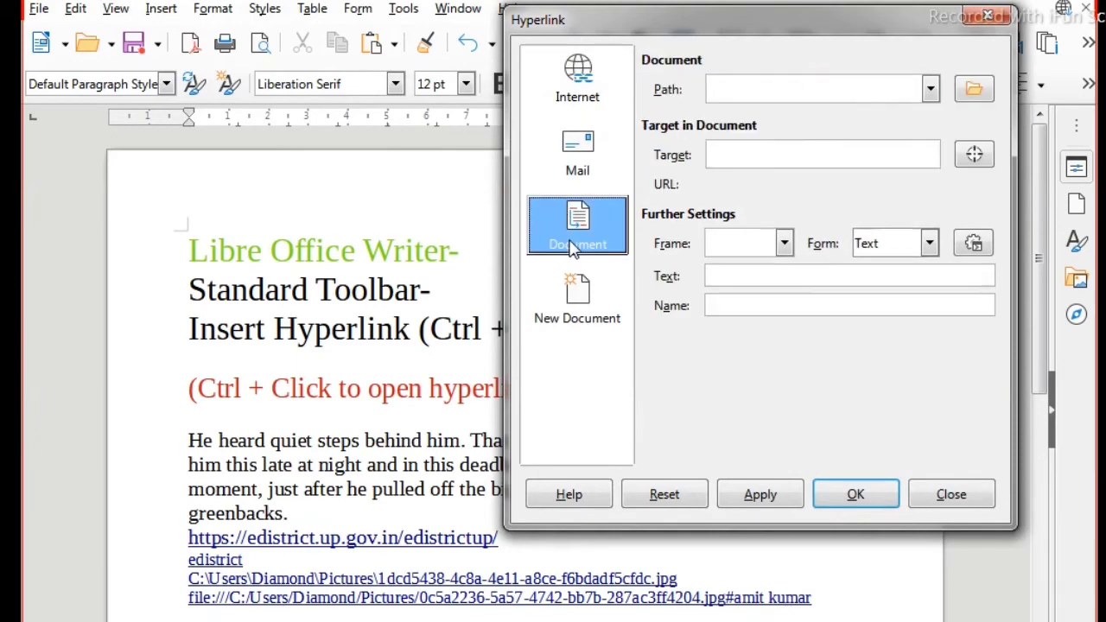
{"action": "left_click", "coordinate": [975, 90]}
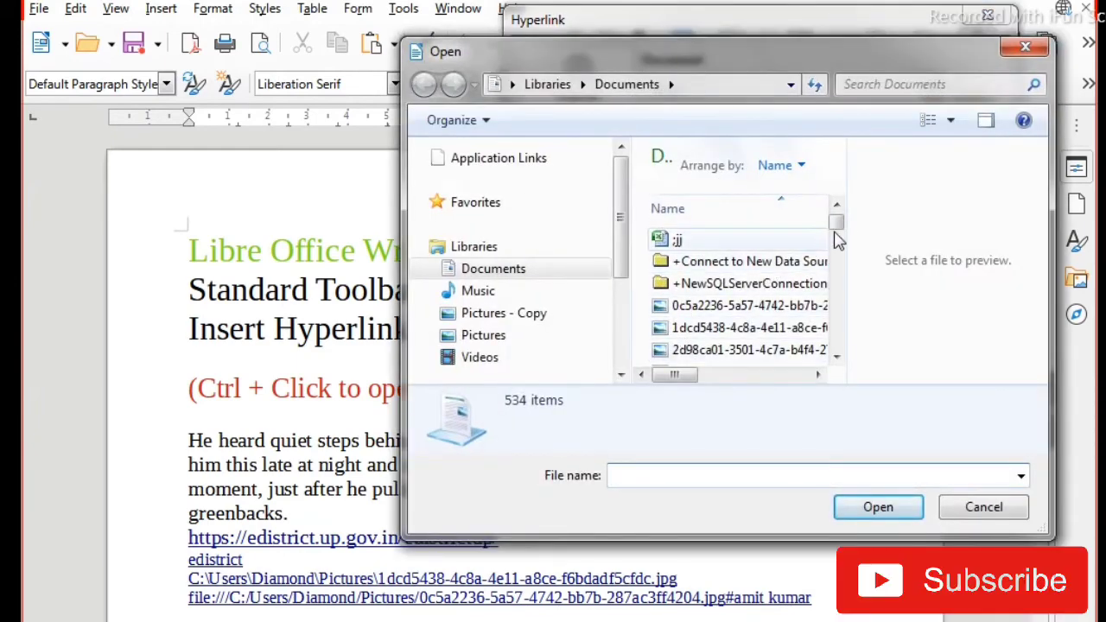
{"action": "left_click_drag", "start_coordinate": [835, 221], "coordinate": [830, 254]}
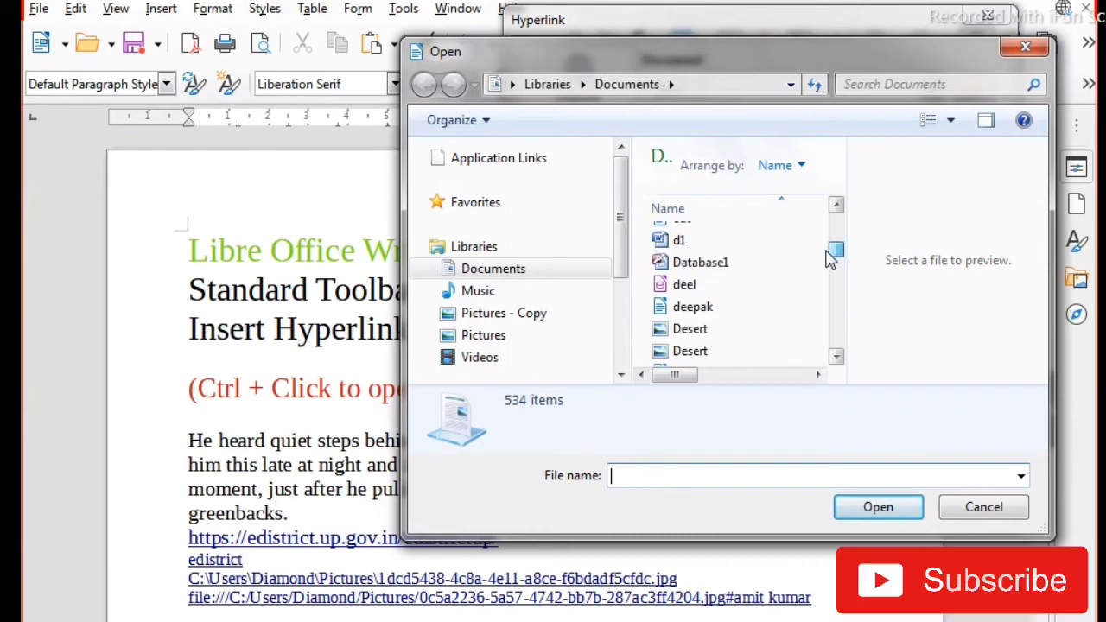
{"action": "left_click", "coordinate": [691, 294]}
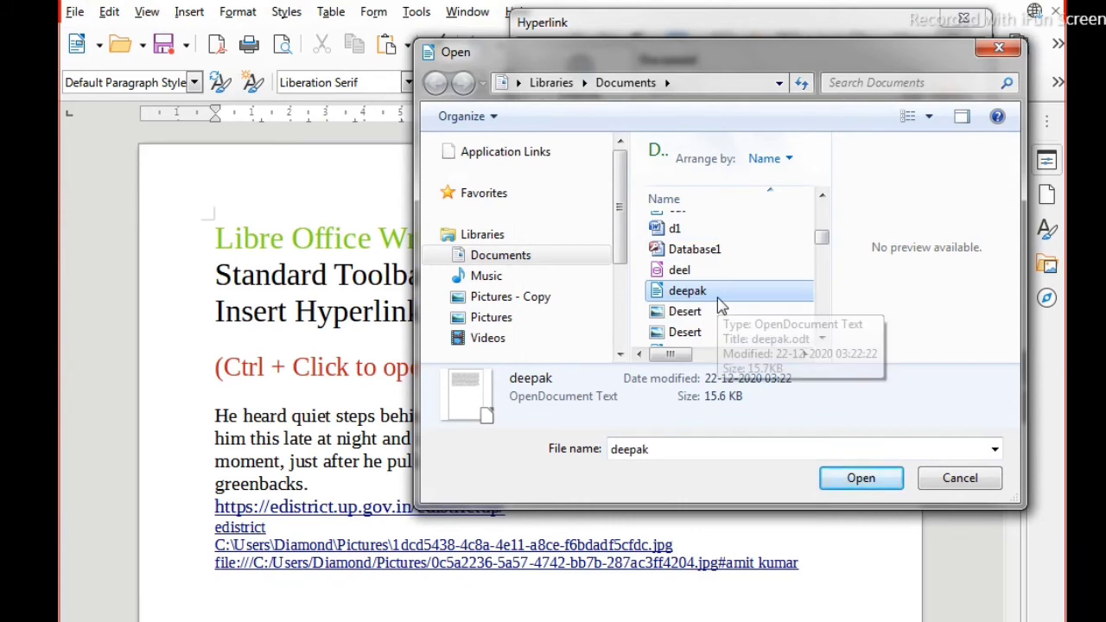
{"action": "left_click", "coordinate": [857, 482]}
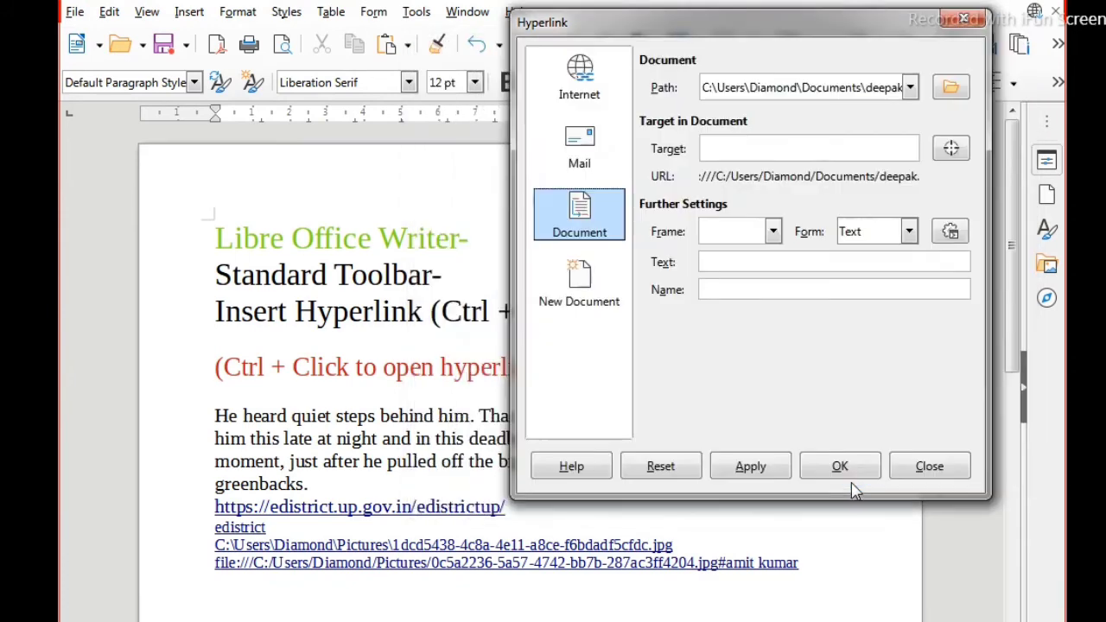
Step: Give the text document hyperlink a person's first name as display text and insert it below the second image link
{"action": "left_click", "coordinate": [217, 598]}
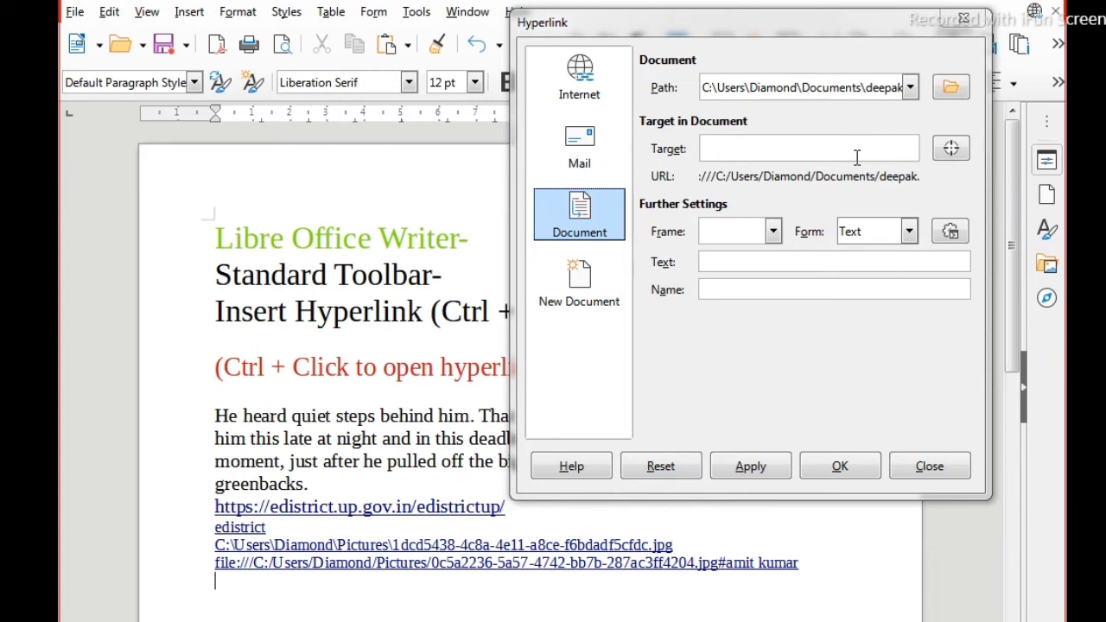
{"action": "left_click", "coordinate": [734, 264]}
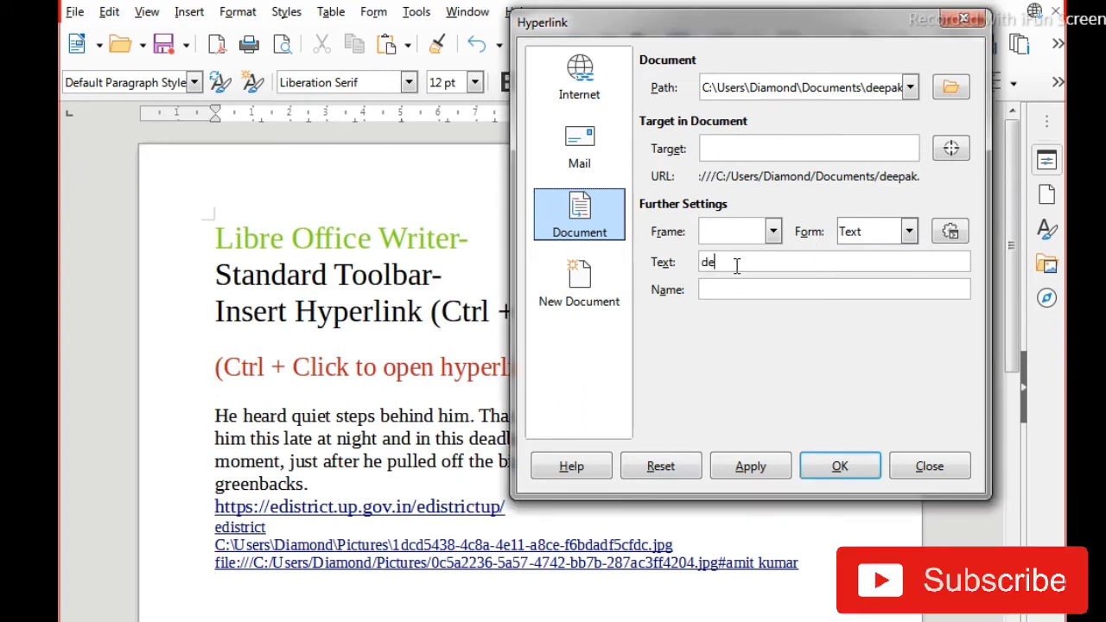
{"action": "type", "text": "deepak"}
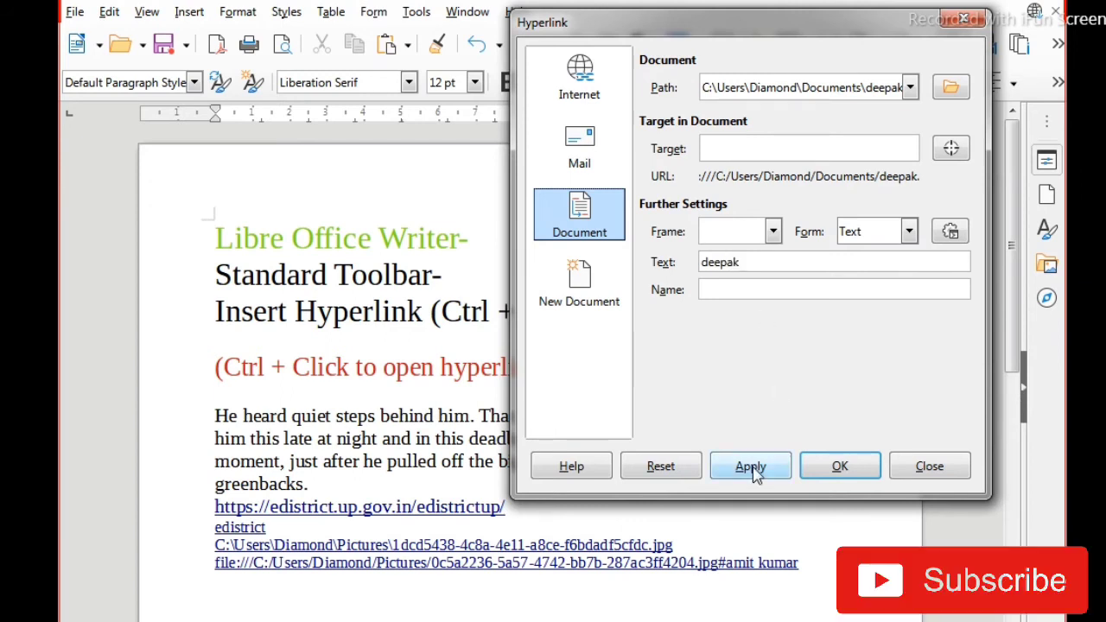
{"action": "left_click", "coordinate": [753, 469]}
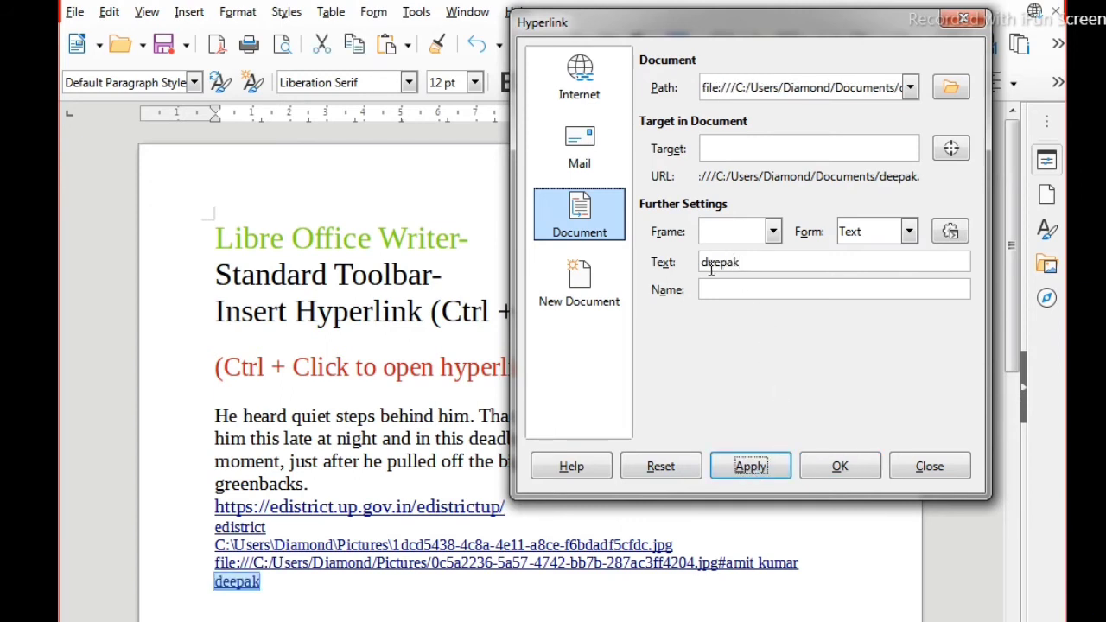
{"action": "left_click_drag", "start_coordinate": [756, 262], "coordinate": [686, 279]}
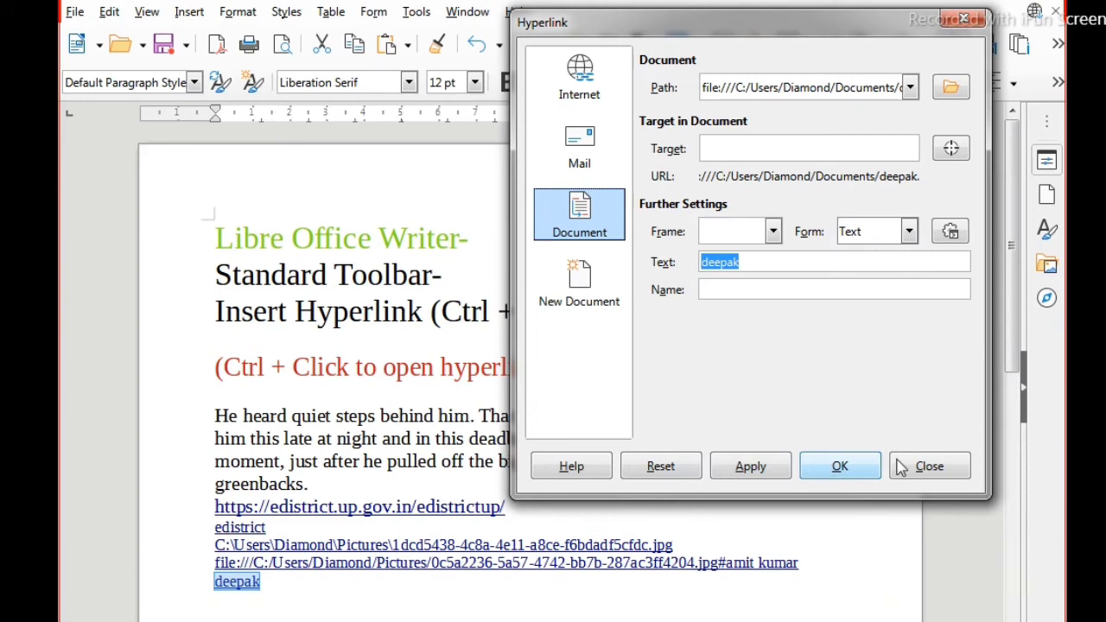
{"action": "left_click", "coordinate": [856, 469]}
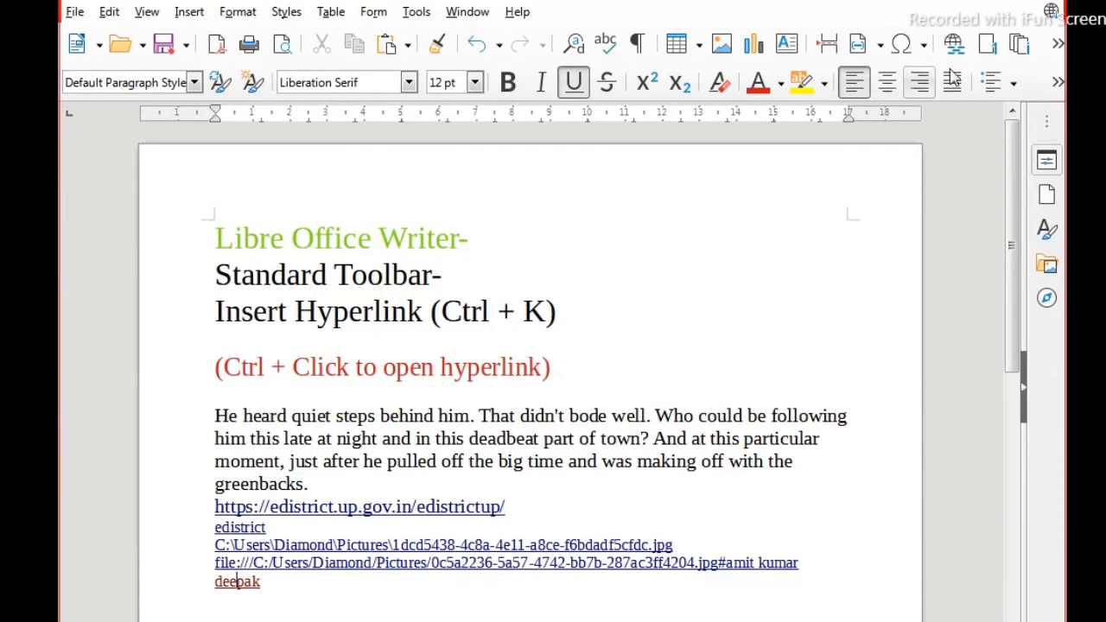
Step: Start a hyperlink to a new document, naming the file rain and choosing Text Document as its file type
{"action": "left_click", "coordinate": [953, 44]}
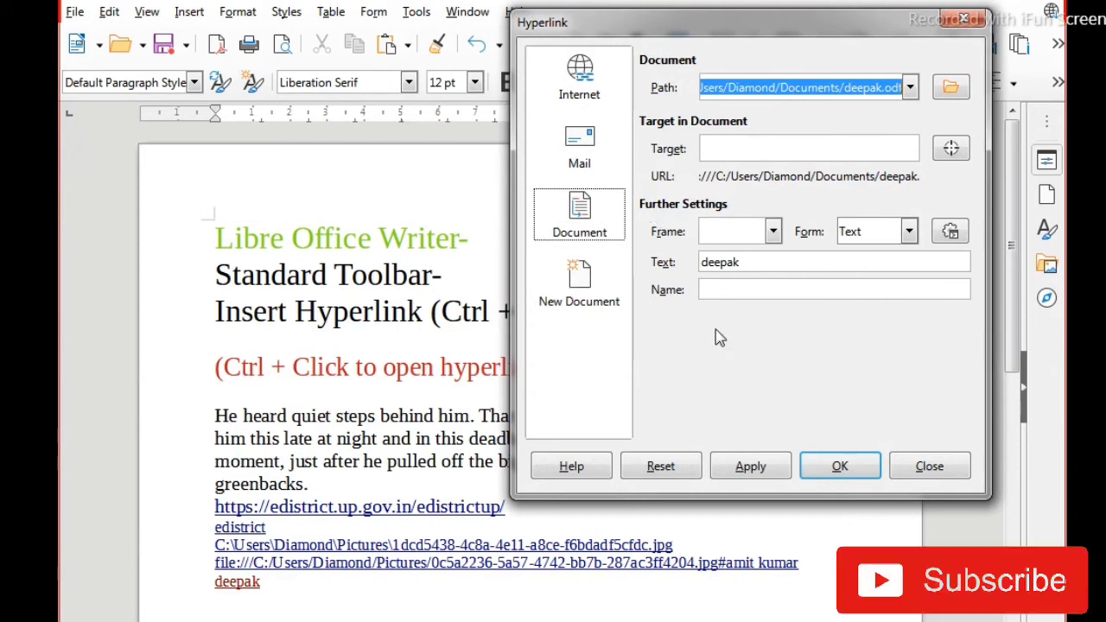
{"action": "left_click", "coordinate": [587, 289]}
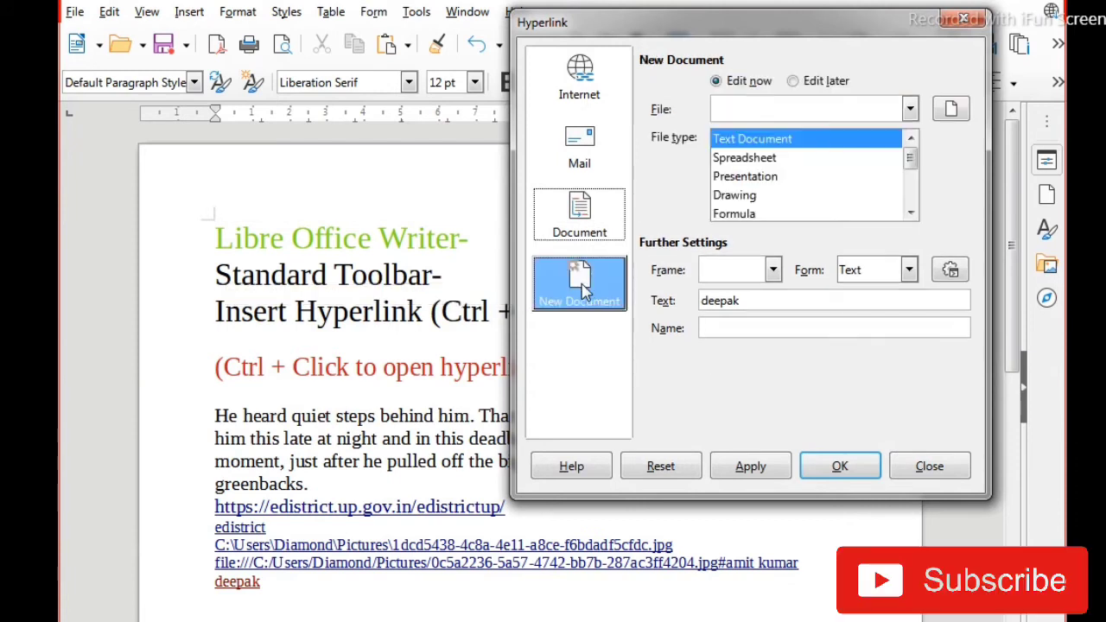
{"action": "left_click", "coordinate": [310, 593]}
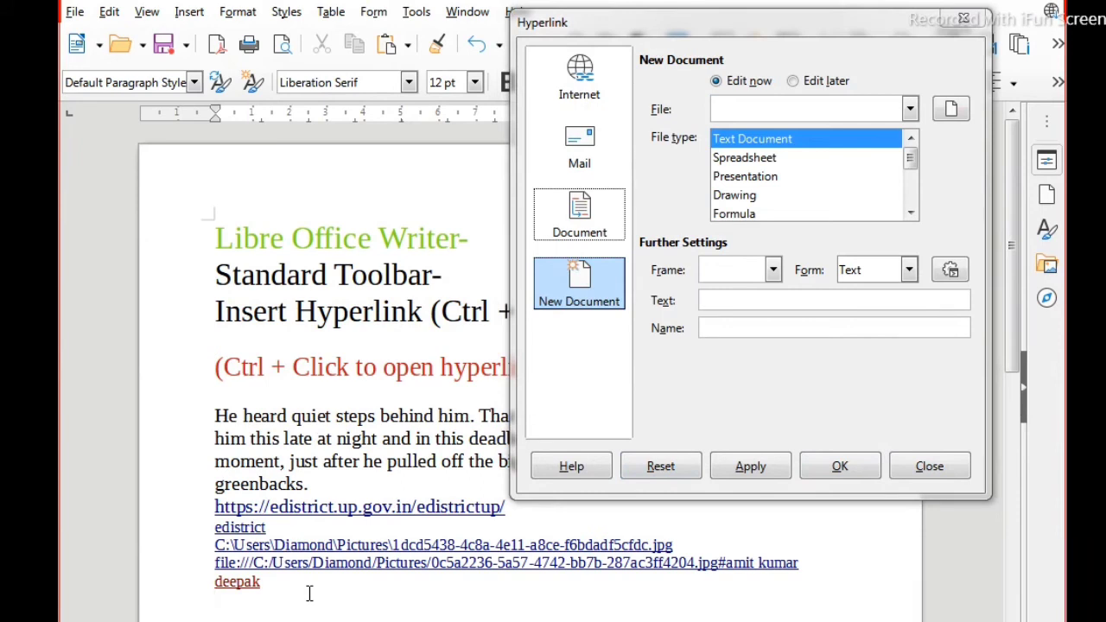
{"action": "left_click", "coordinate": [754, 107]}
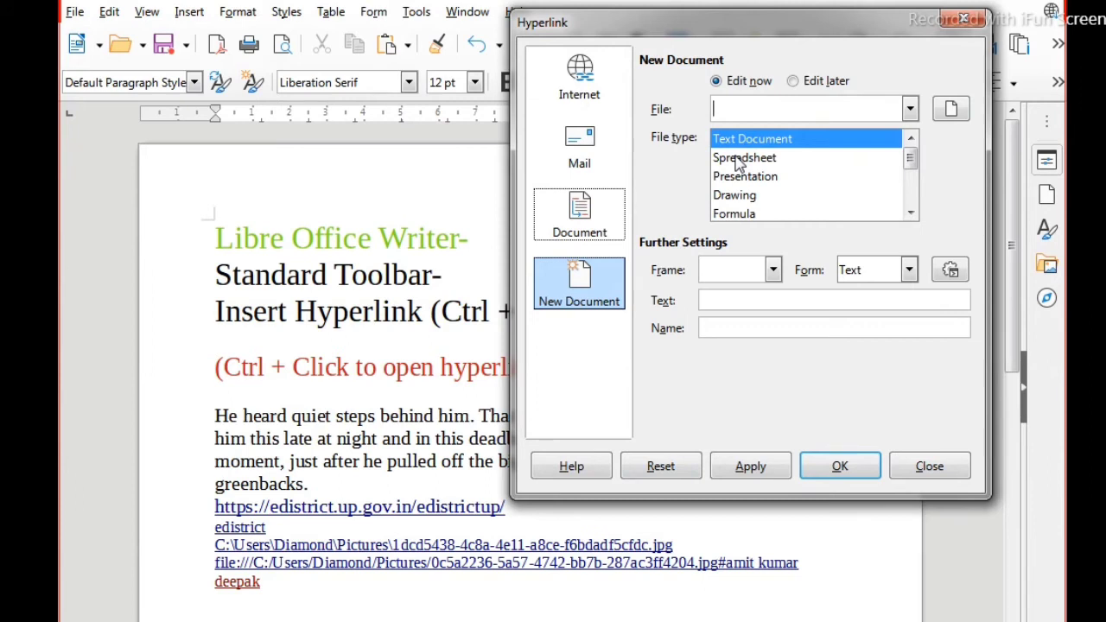
{"action": "type", "text": "rain"}
{"action": "left_click", "coordinate": [734, 159]}
{"action": "left_click", "coordinate": [739, 141]}
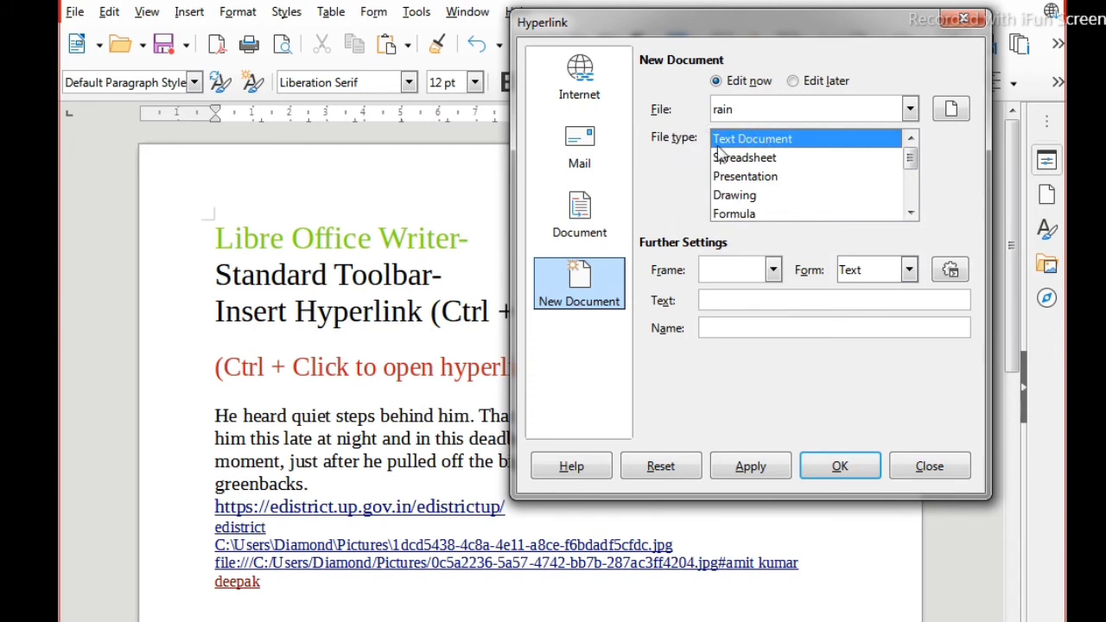
Step: Insert the new-document hyperlink on its own line below the existing text document link and test it by opening rain.odt
{"action": "left_click", "coordinate": [702, 306]}
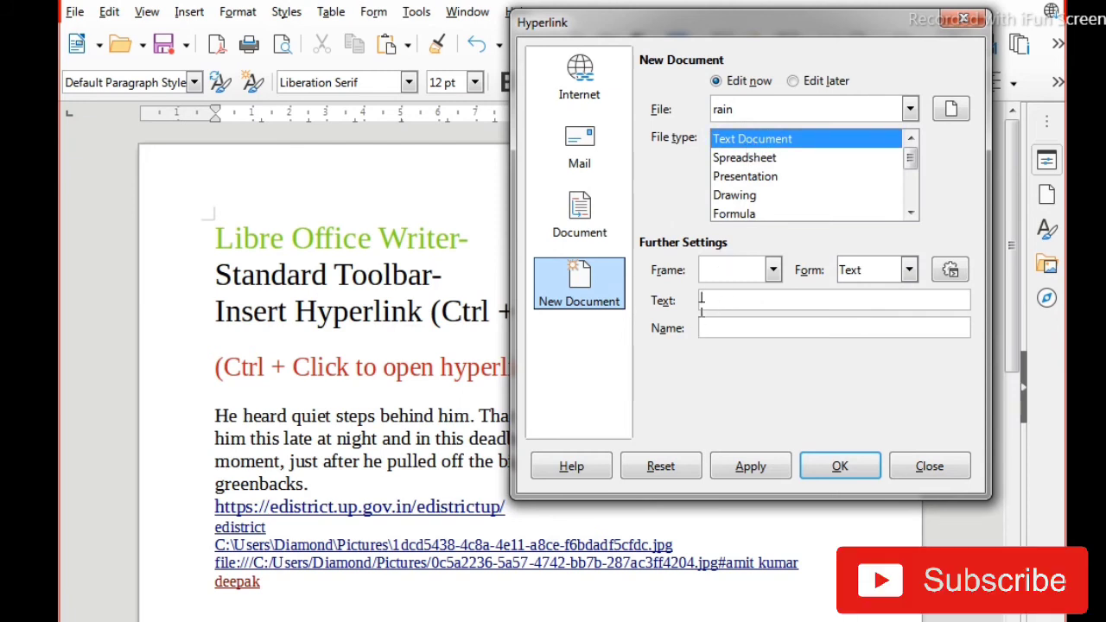
{"action": "left_click", "coordinate": [225, 611]}
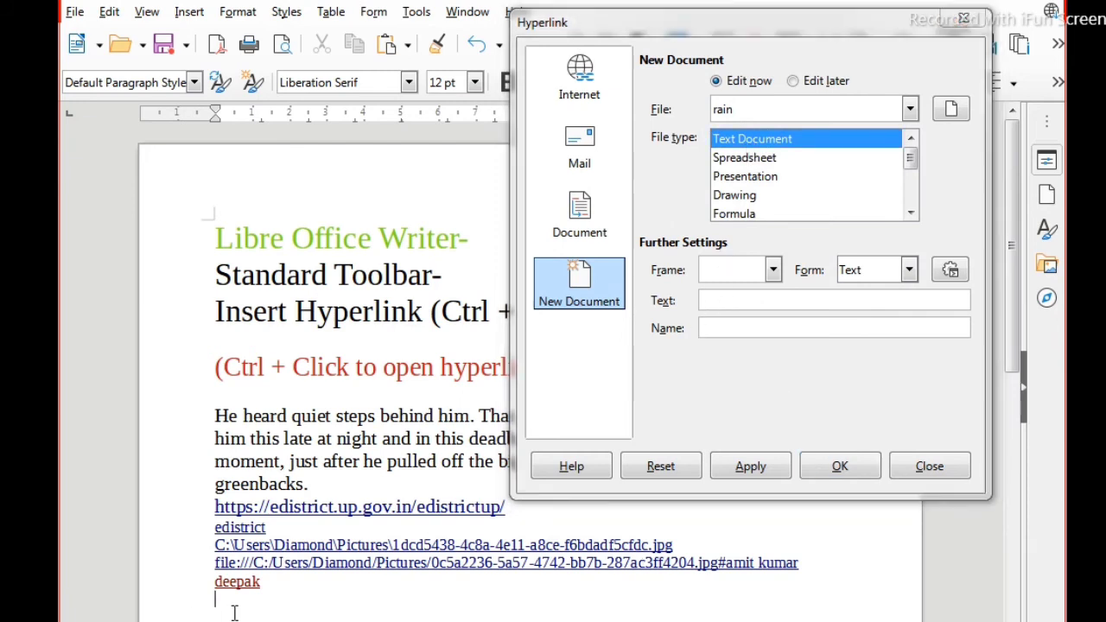
{"action": "left_click", "coordinate": [752, 467]}
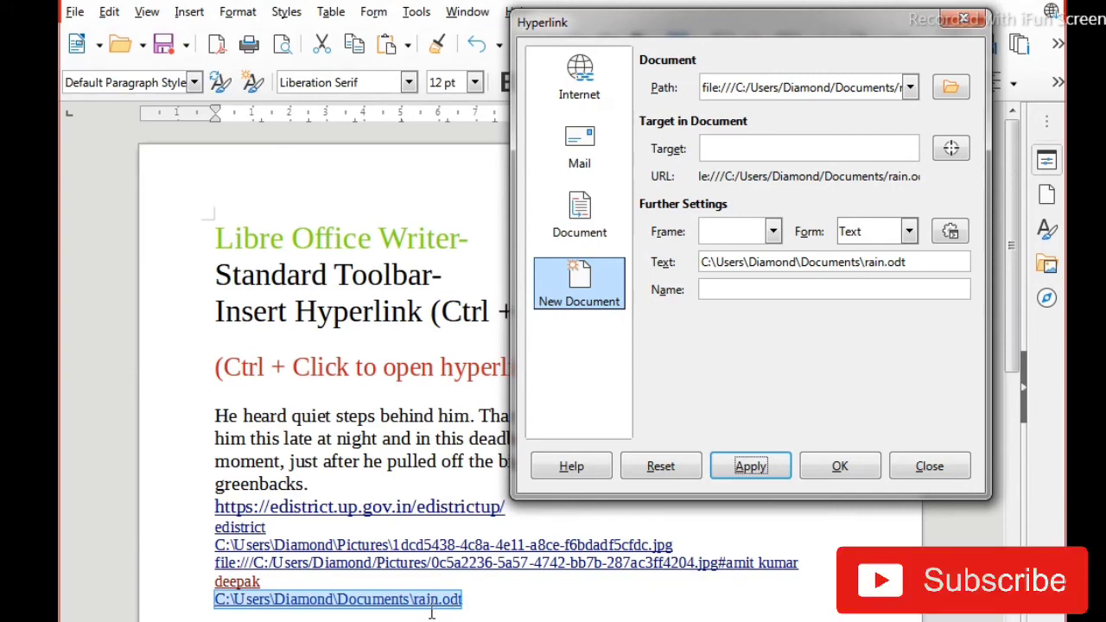
{"action": "left_click", "coordinate": [484, 608]}
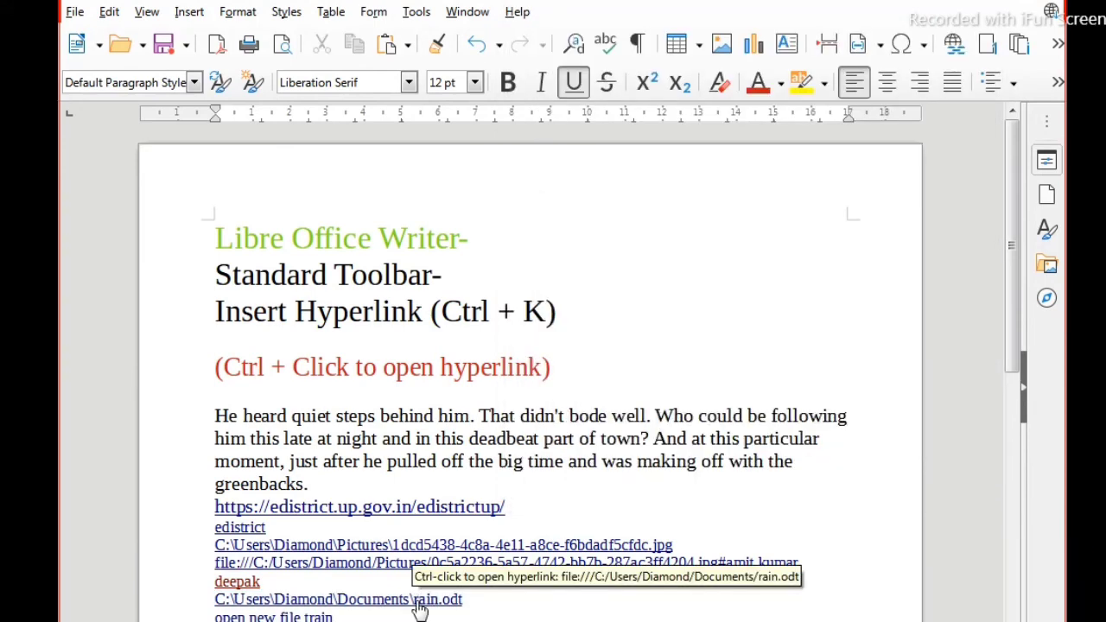
{"action": "left_click", "coordinate": [419, 605], "text": "ctrl"}
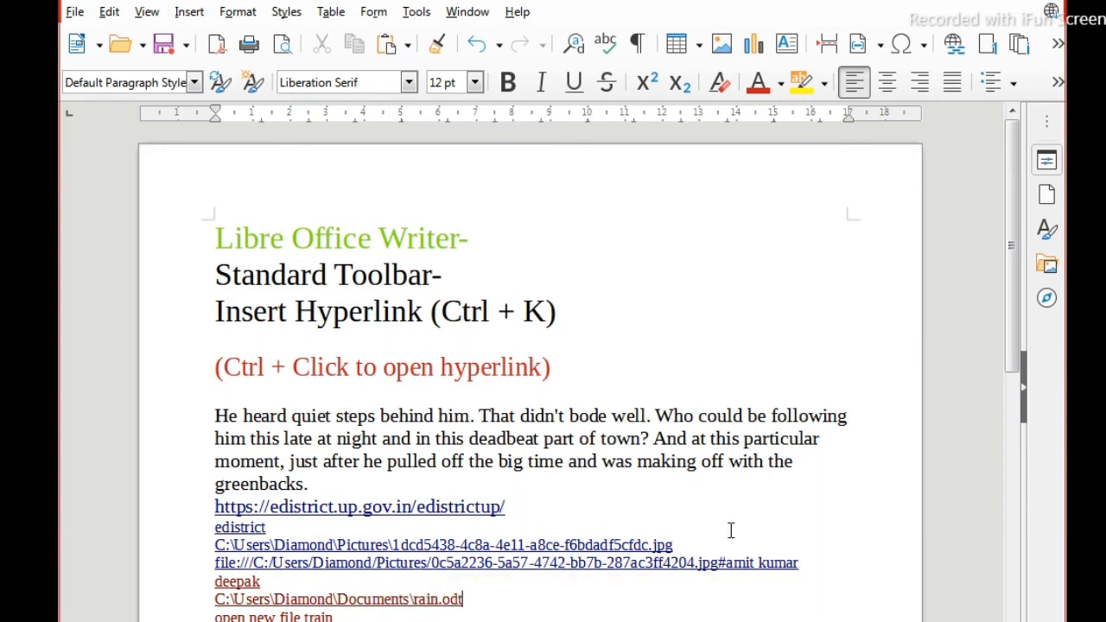
Step: Start another hyperlink and view the settings for linking to an existing document
{"action": "left_click", "coordinate": [953, 43]}
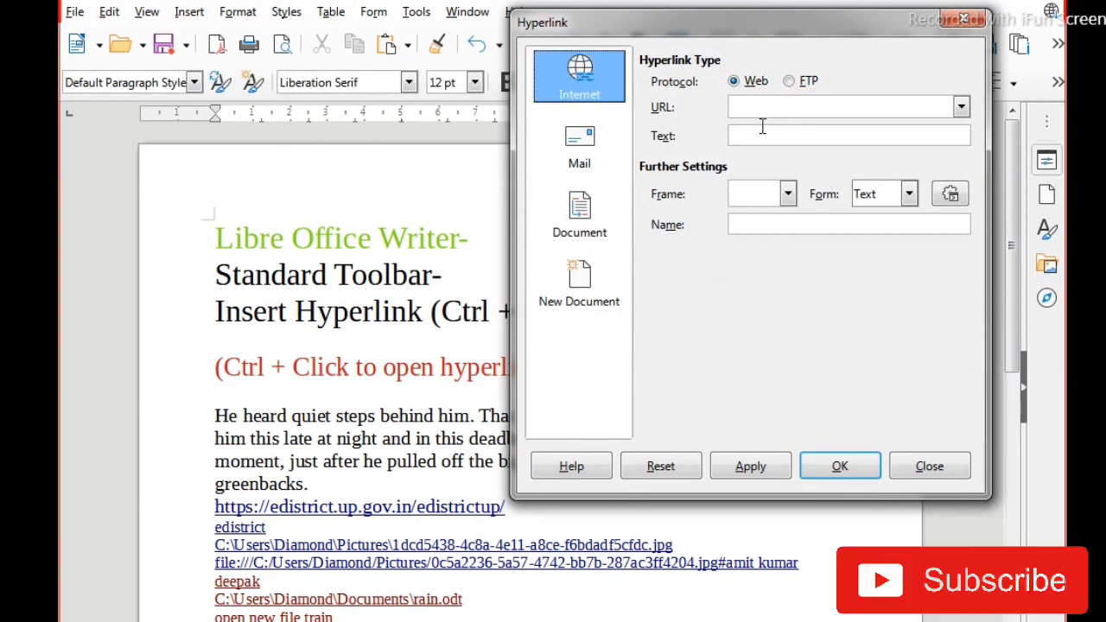
{"action": "left_click", "coordinate": [577, 233]}
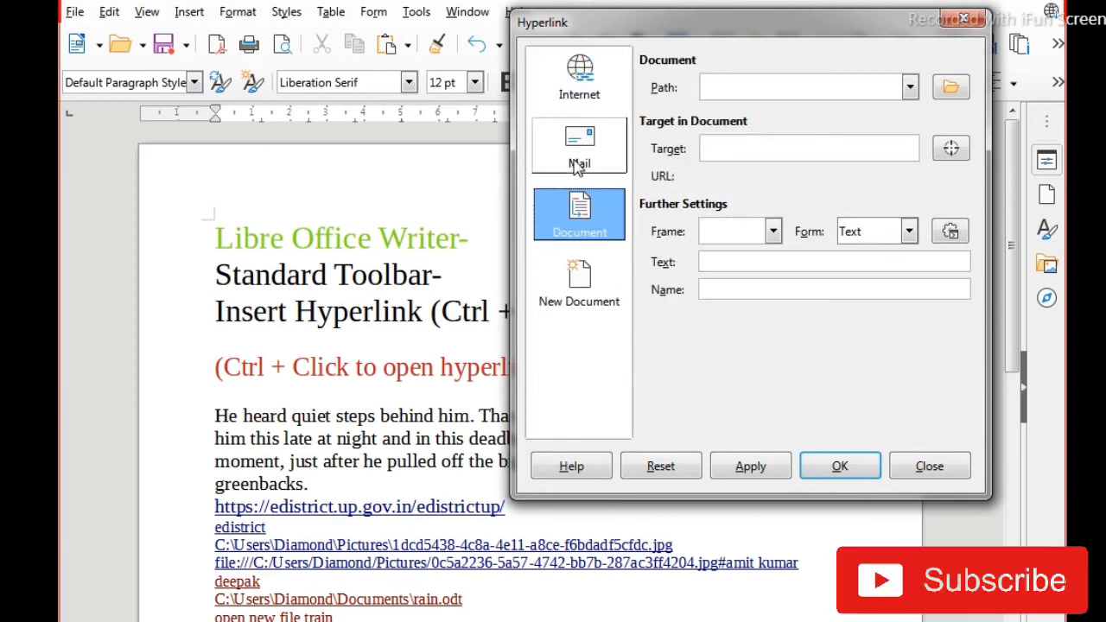